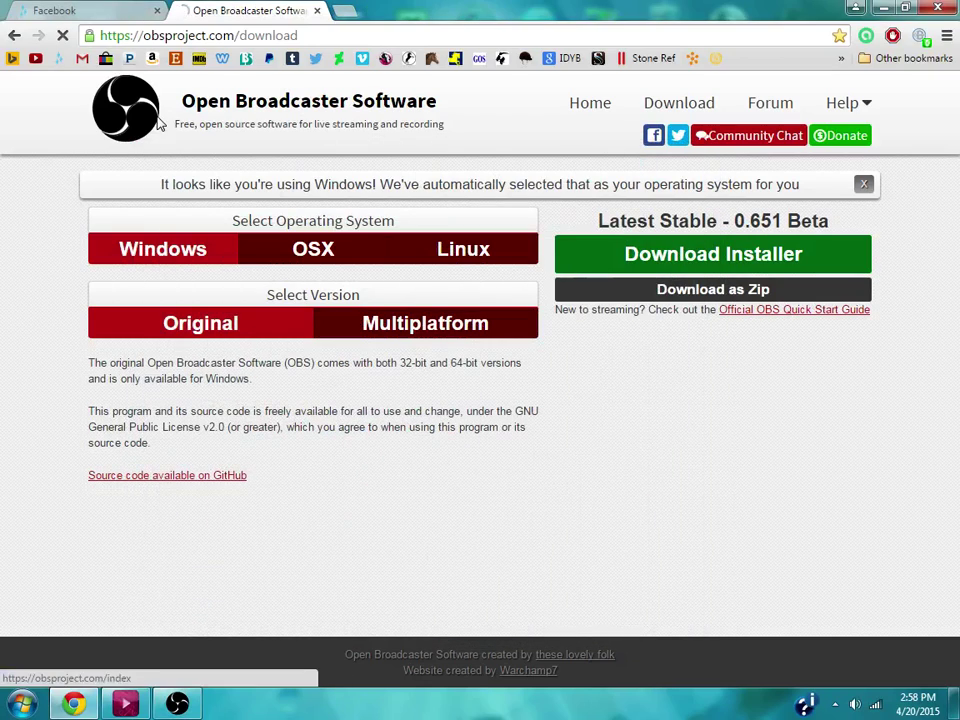
Browse the OBS home and download pages in Chrome.
click(292, 101)
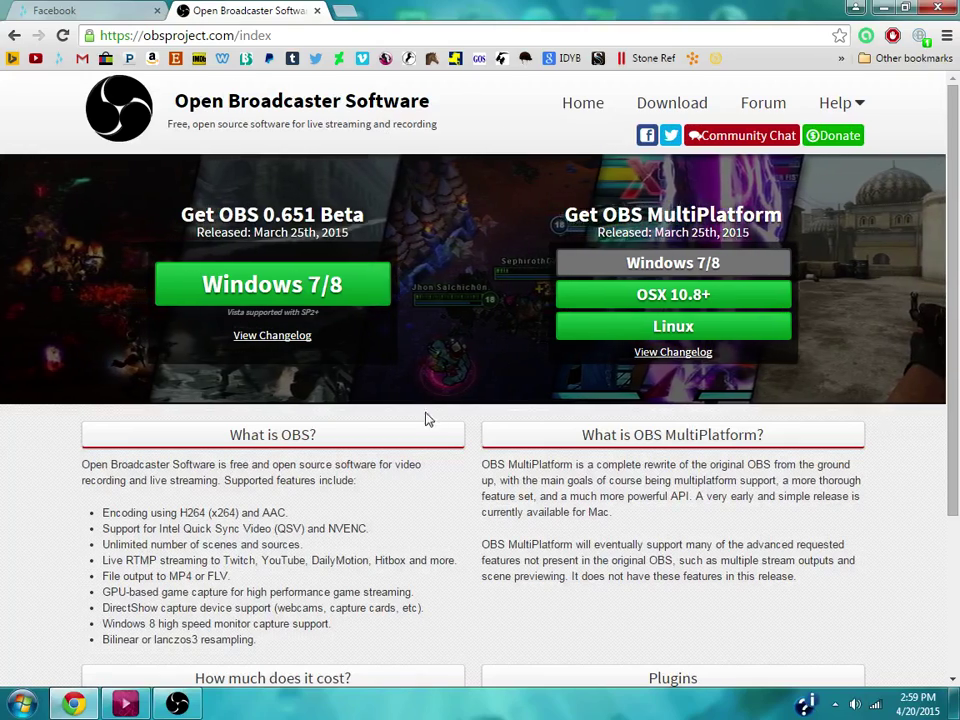
scroll(426, 411, down, 2)
scroll(426, 407, up, 2)
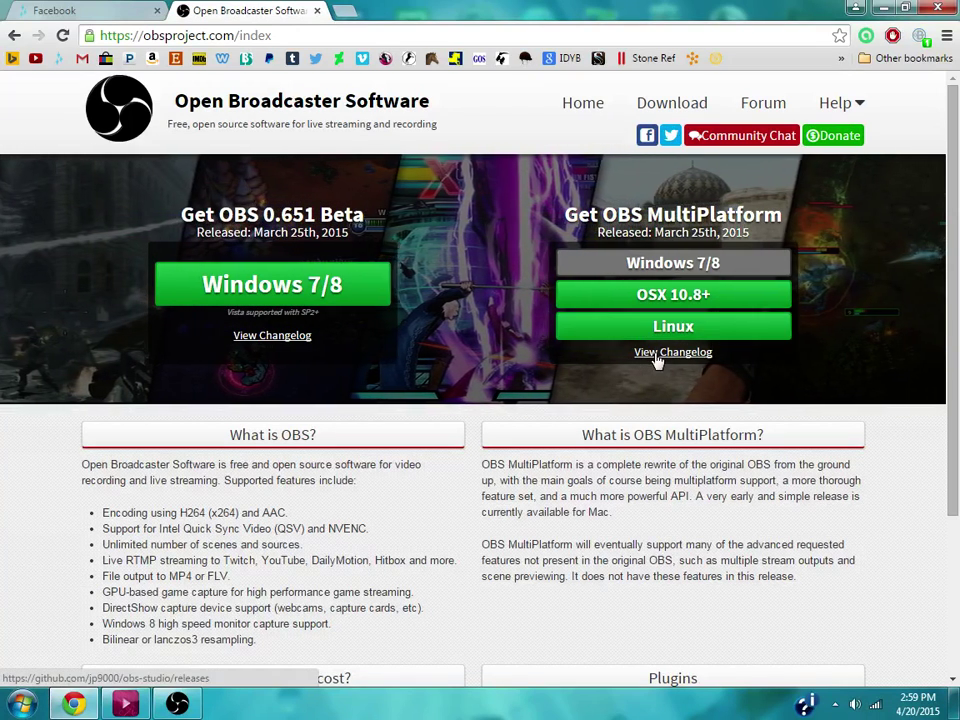
scroll(648, 300, down, 3)
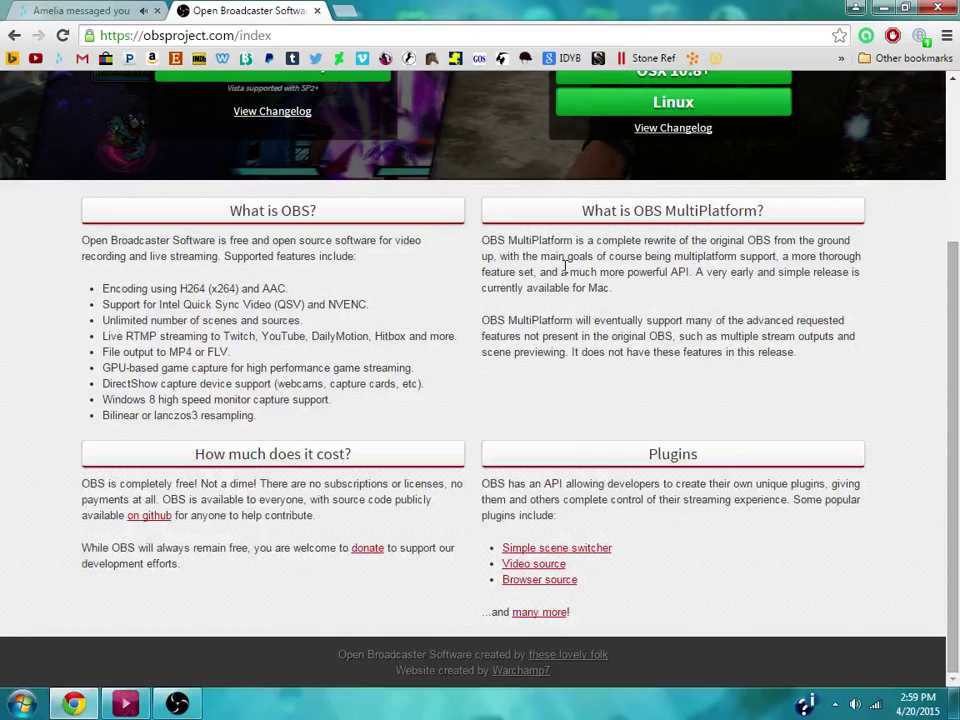
scroll(610, 326, up, 3)
click(650, 110)
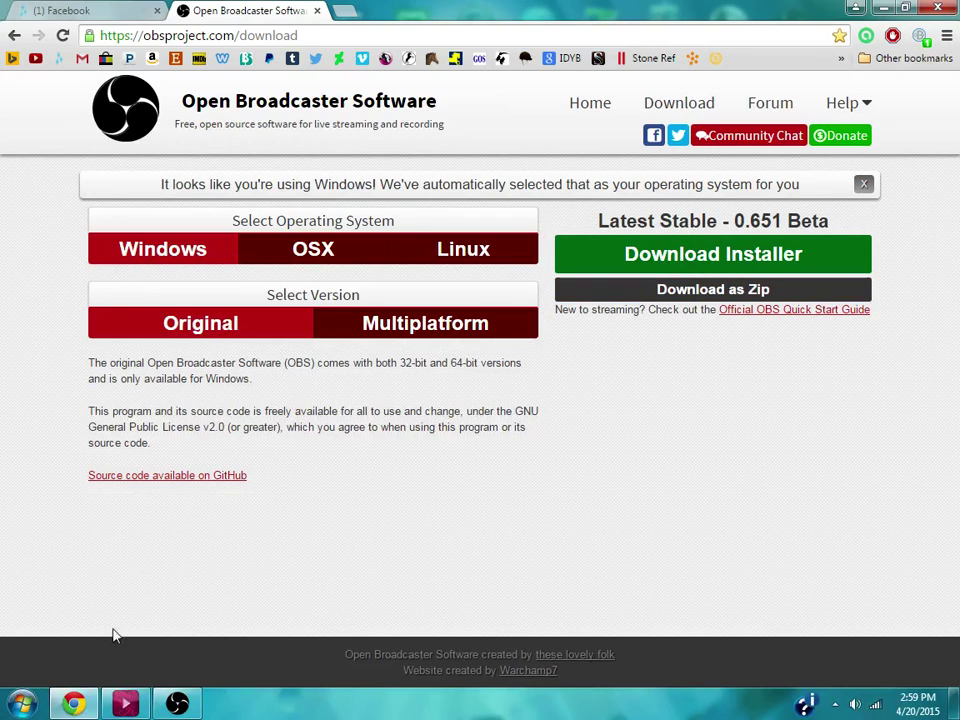
Minimize Chrome, bring OBS back up and center its window on the desktop.
click(955, 705)
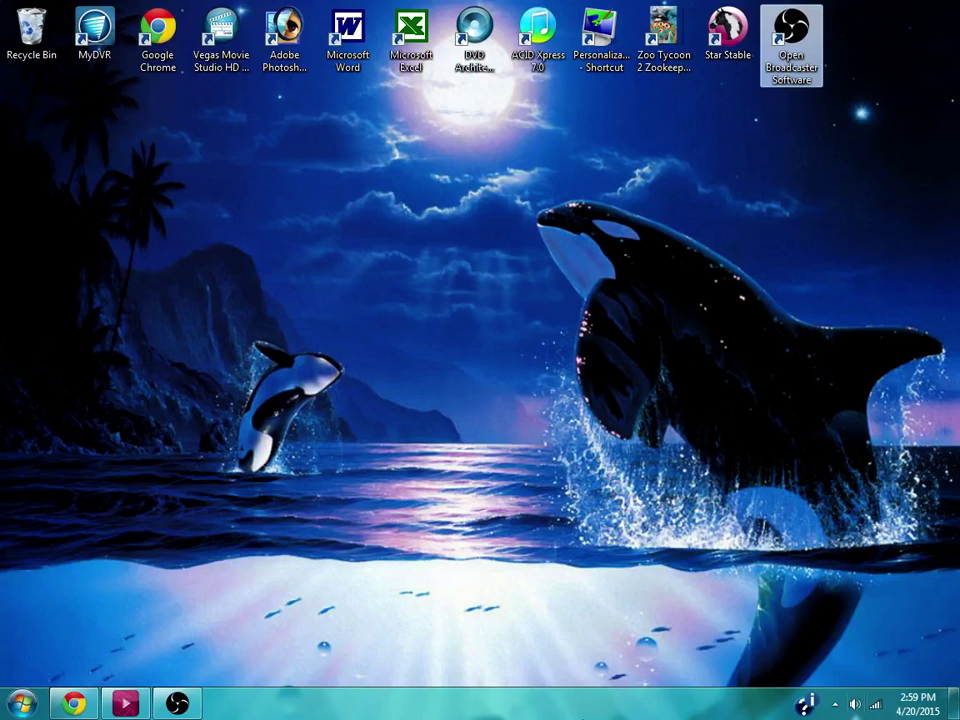
click(177, 703)
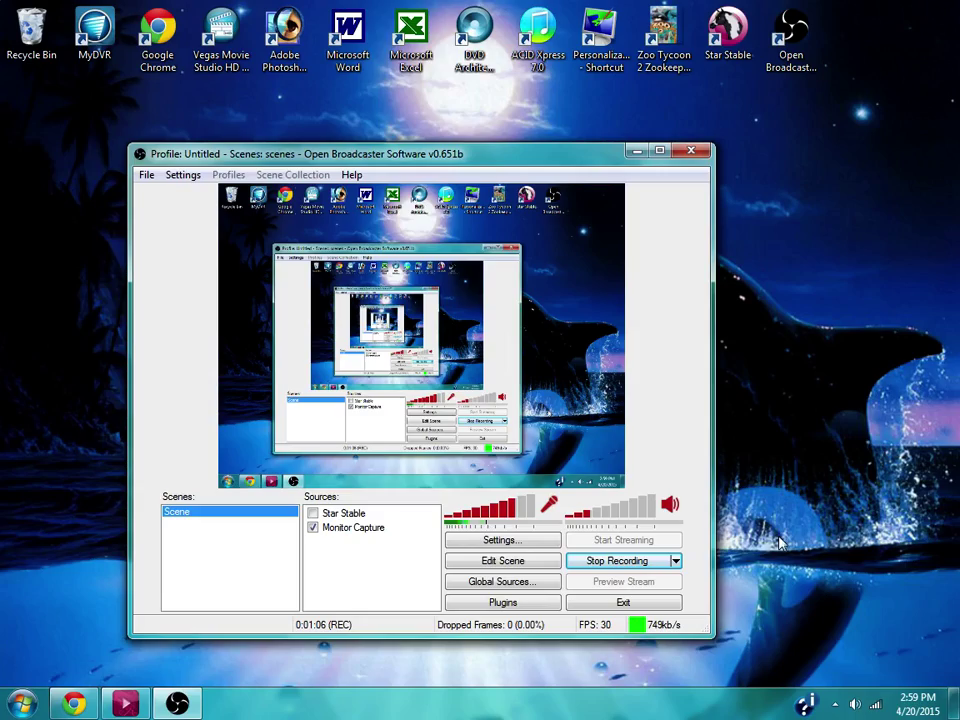
drag(489, 154, 539, 169)
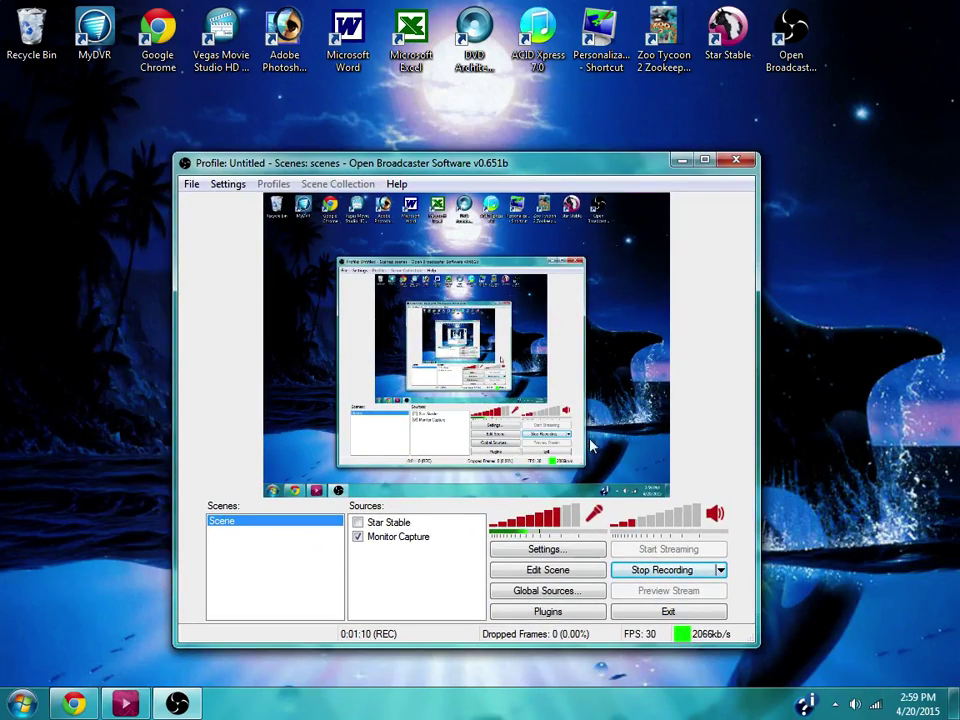
drag(511, 166, 490, 146)
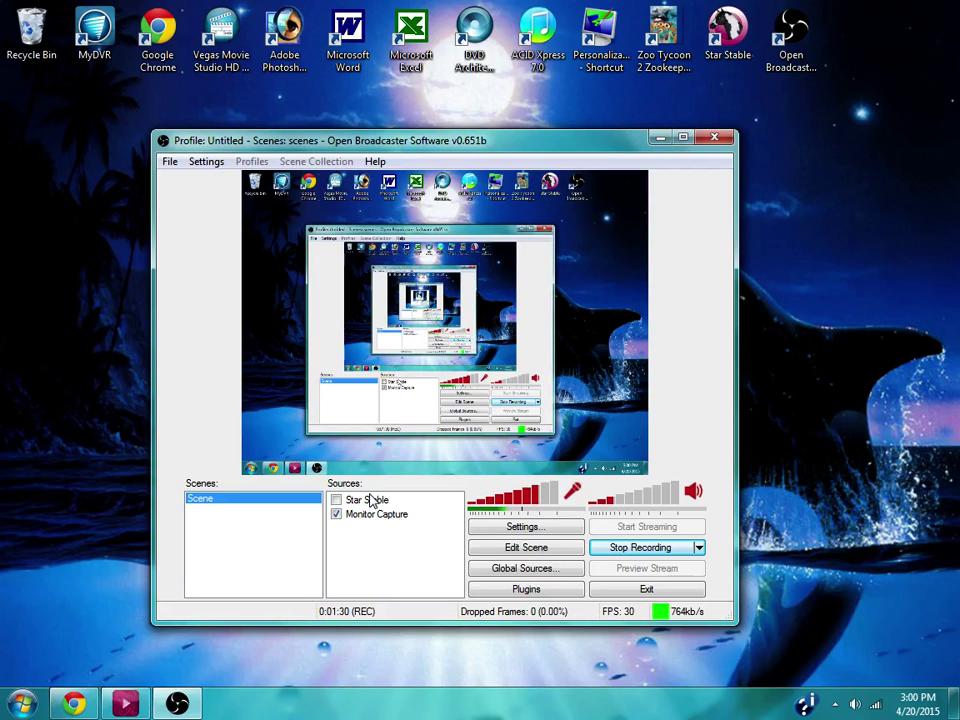
right_click(371, 543)
mouse_move(441, 563)
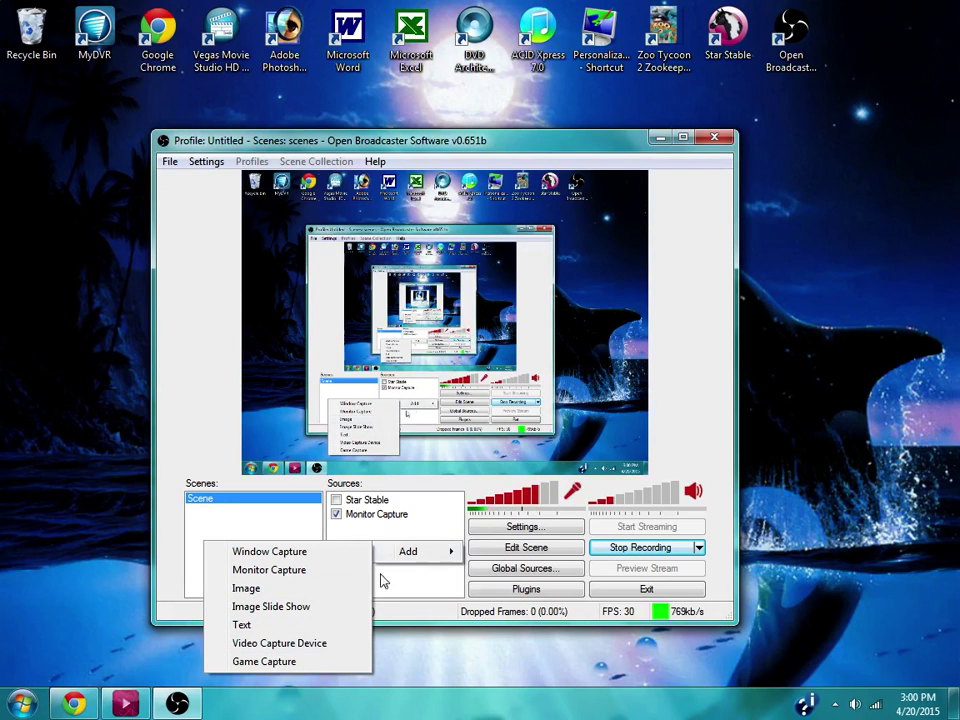
click(264, 662)
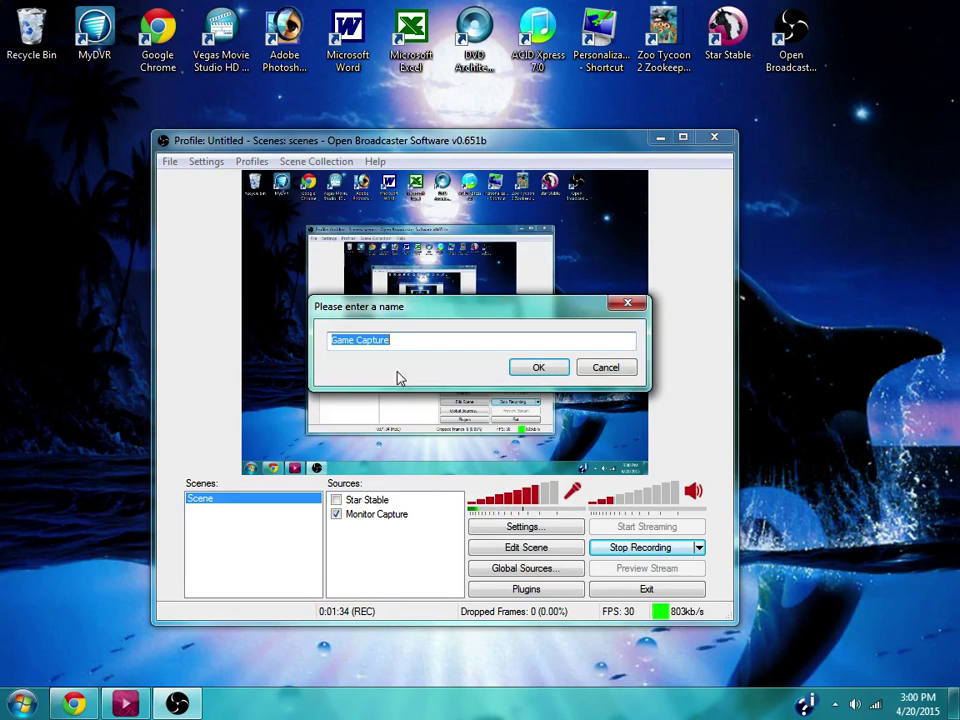
click(606, 367)
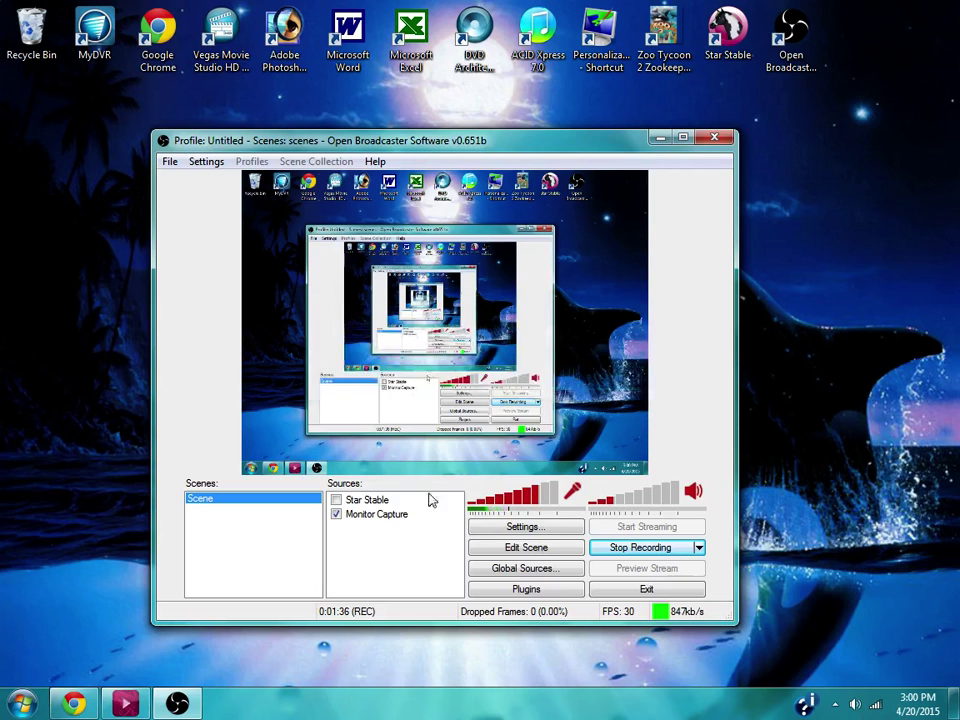
right_click(380, 500)
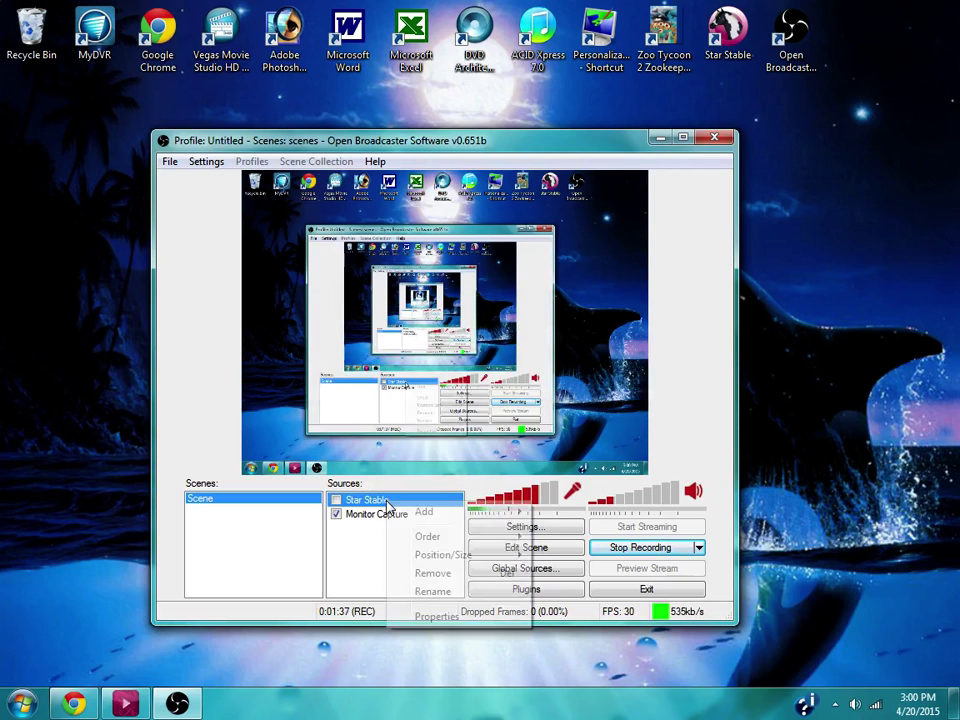
click(441, 618)
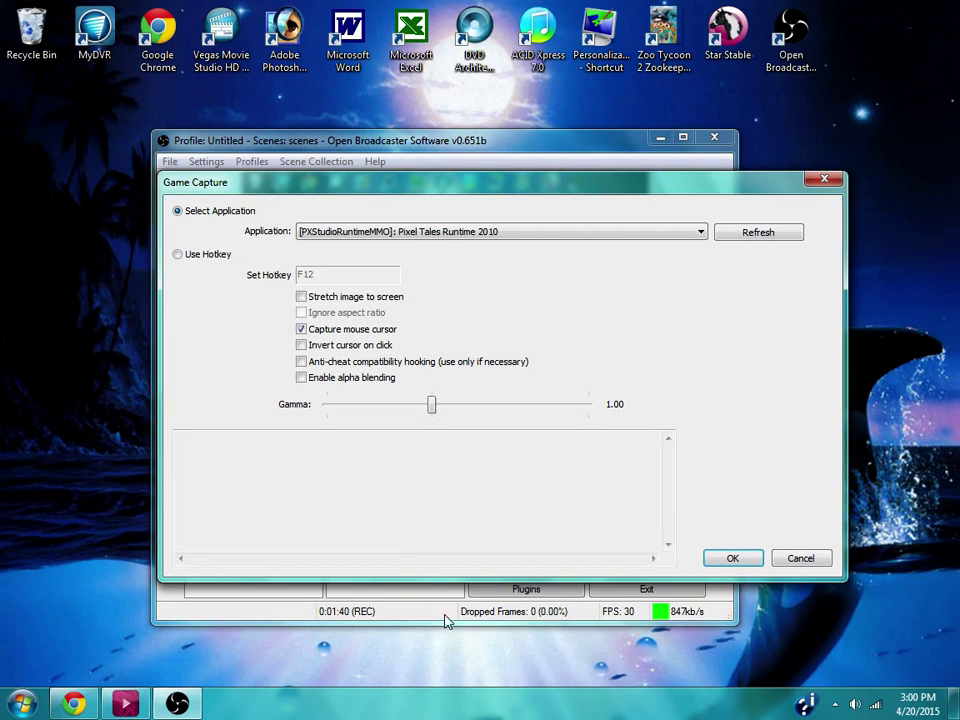
click(801, 557)
right_click(380, 501)
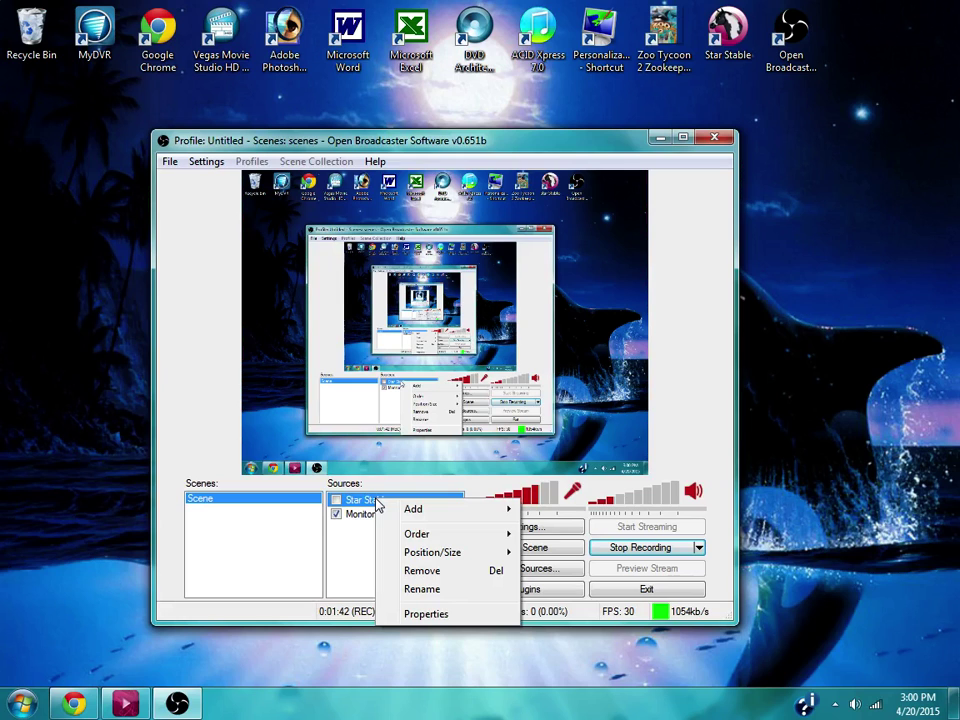
click(441, 616)
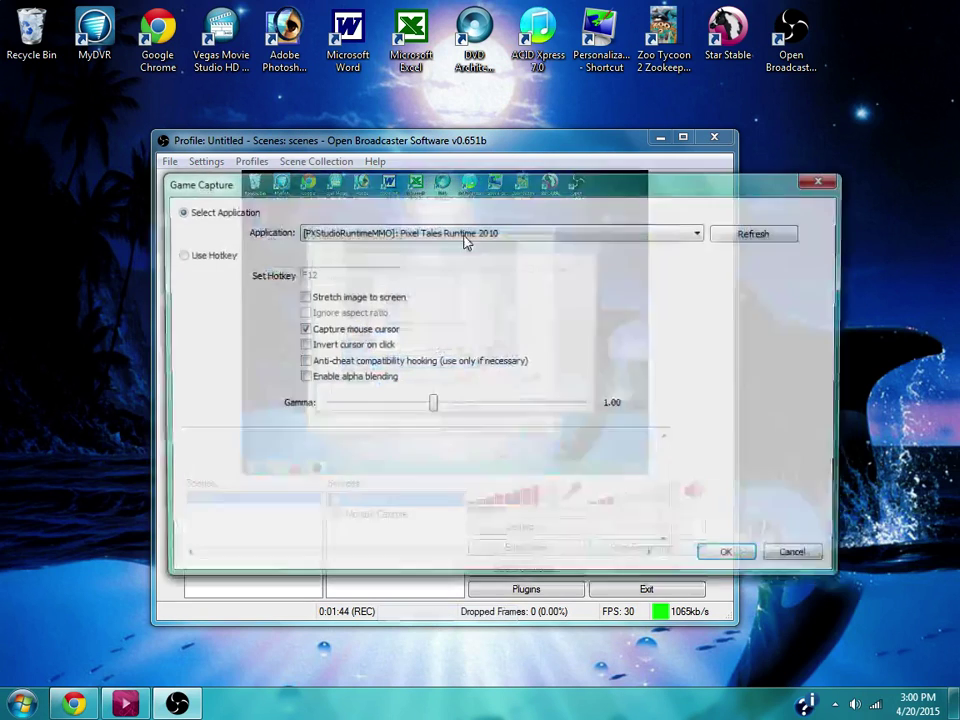
click(420, 235)
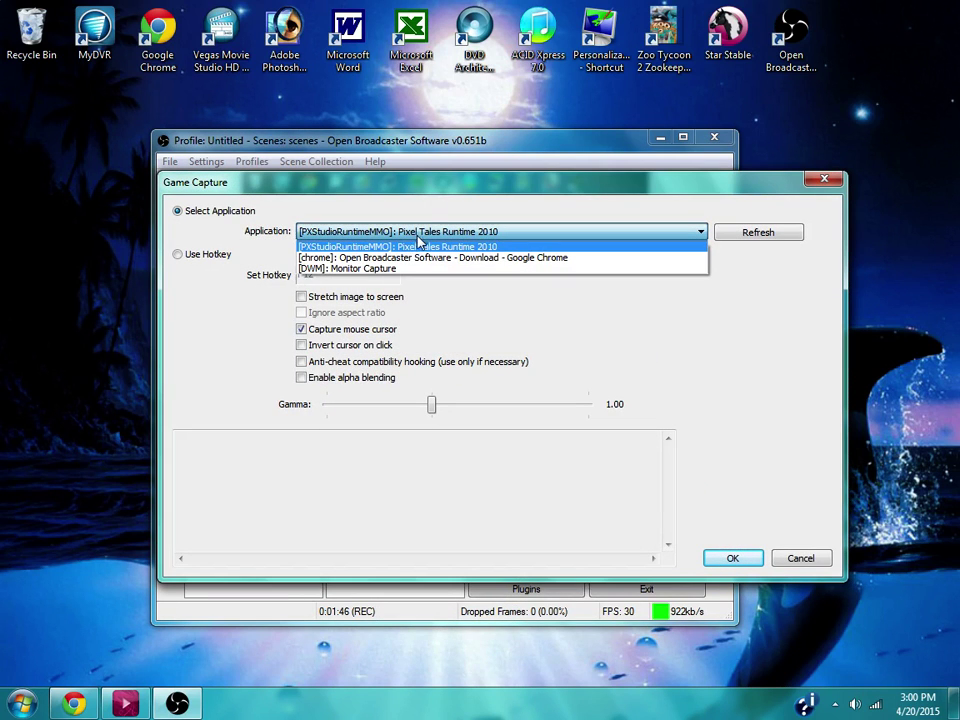
click(513, 248)
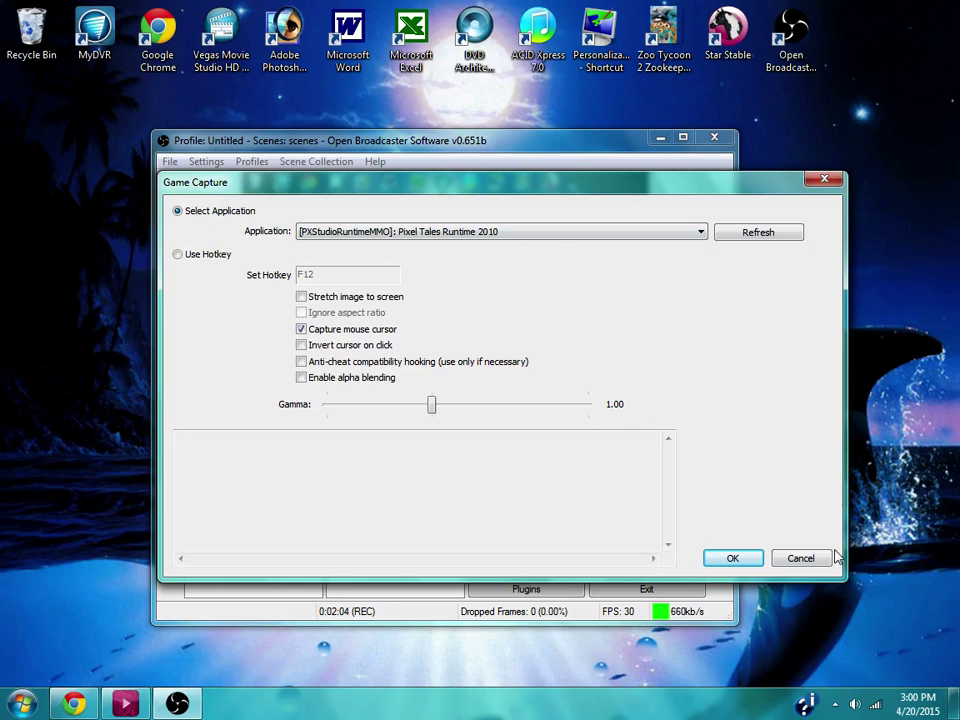
click(746, 557)
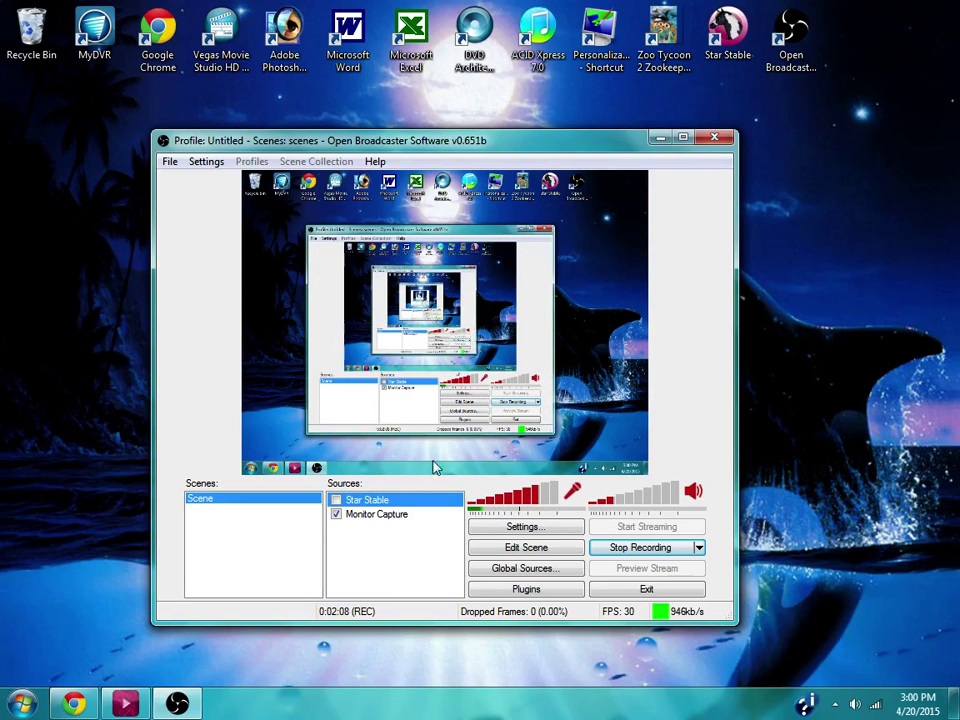
Toggle the Star Stable source on and off, then open and dismiss the Add source list.
click(337, 501)
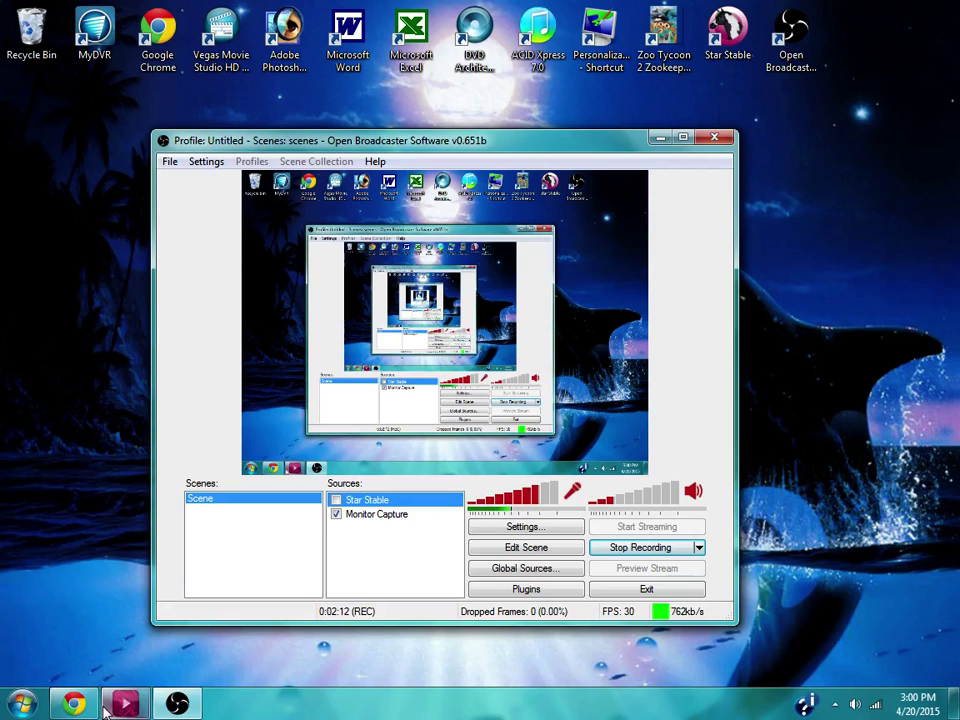
click(336, 502)
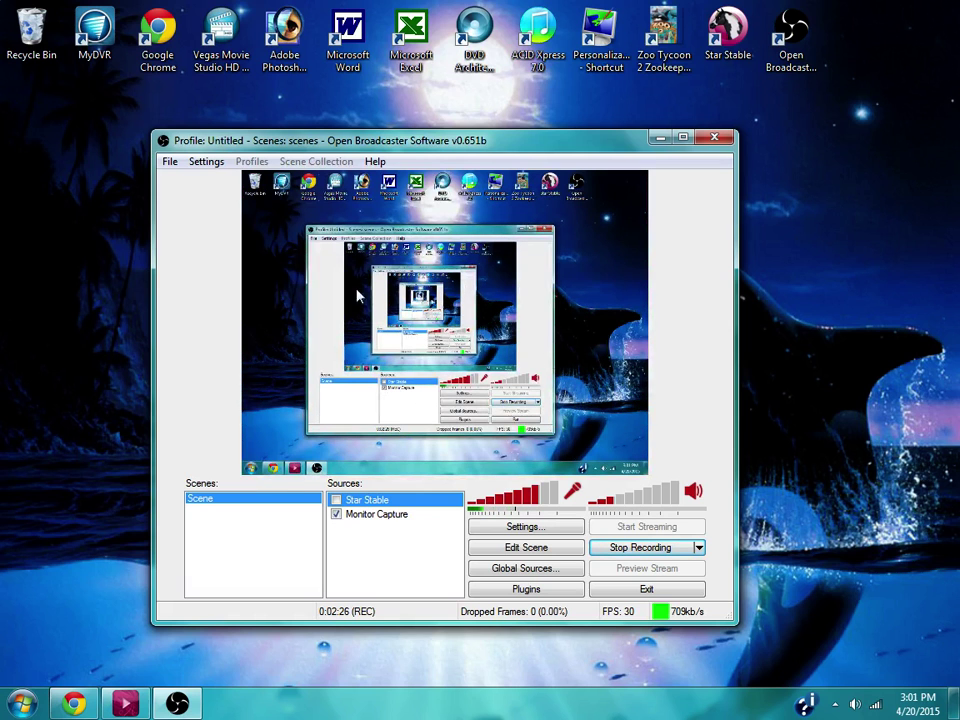
right_click(365, 530)
mouse_move(392, 537)
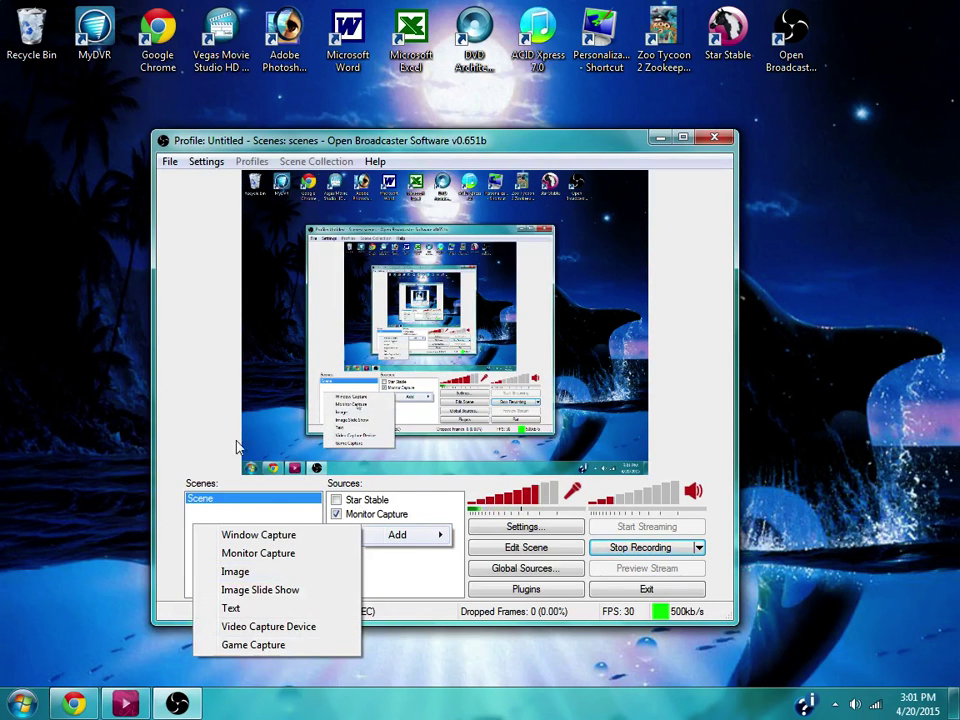
click(435, 583)
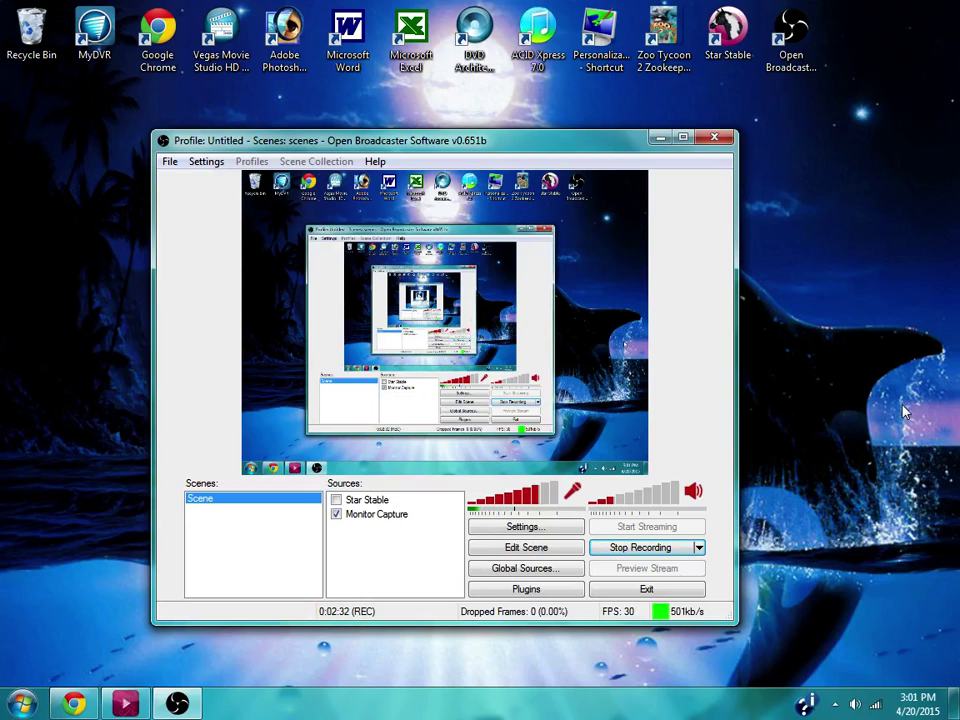
Open Settings and look over the Broadcast Settings and Encoding pages.
click(537, 530)
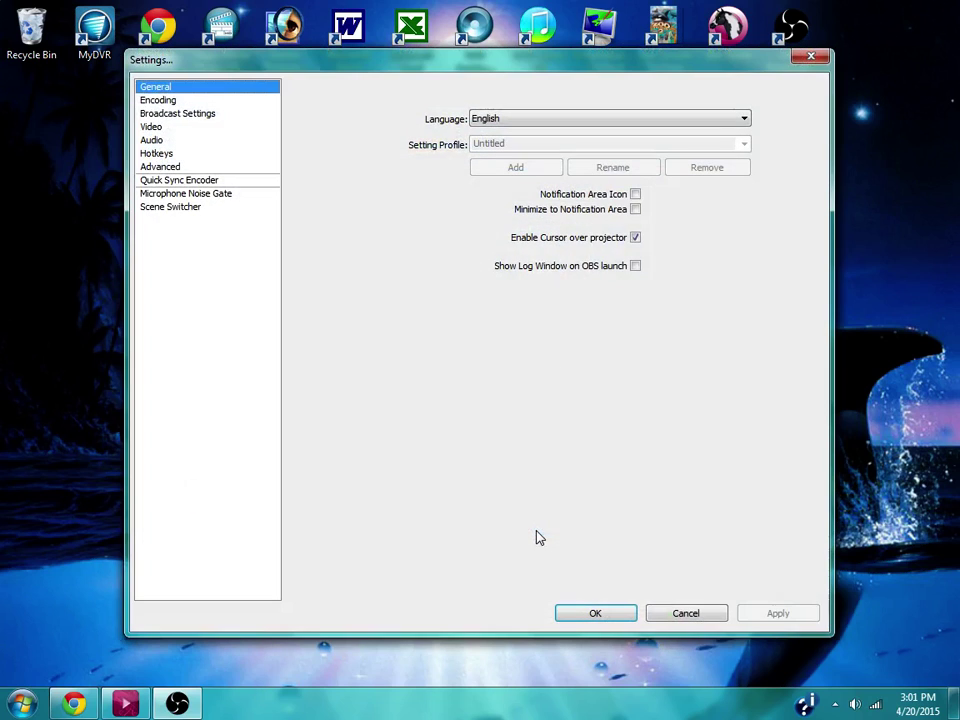
drag(480, 77, 486, 129)
click(172, 166)
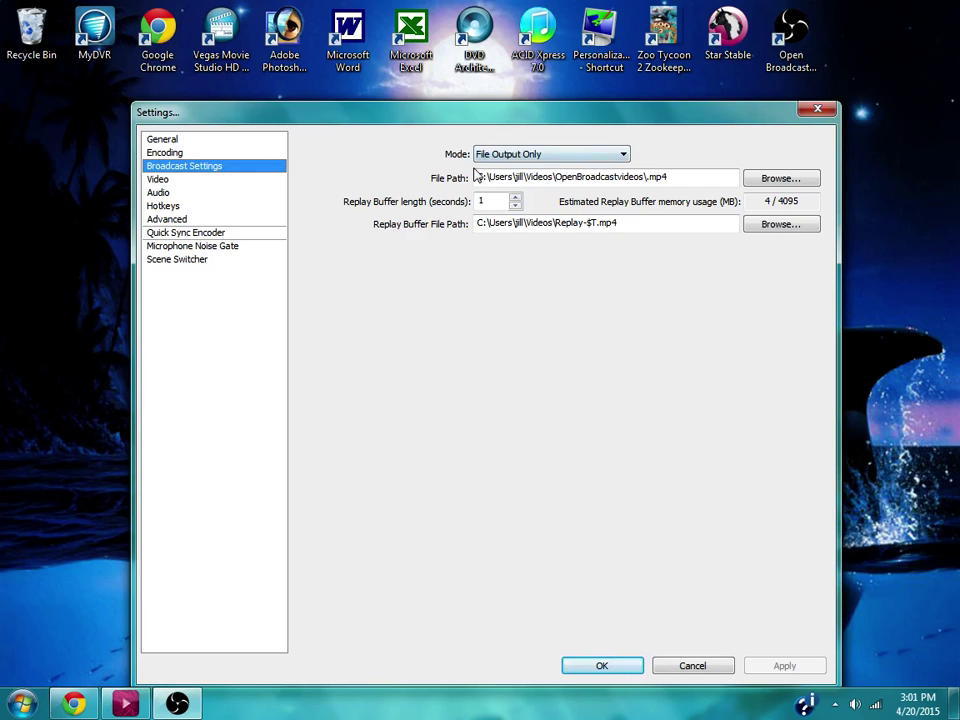
click(181, 155)
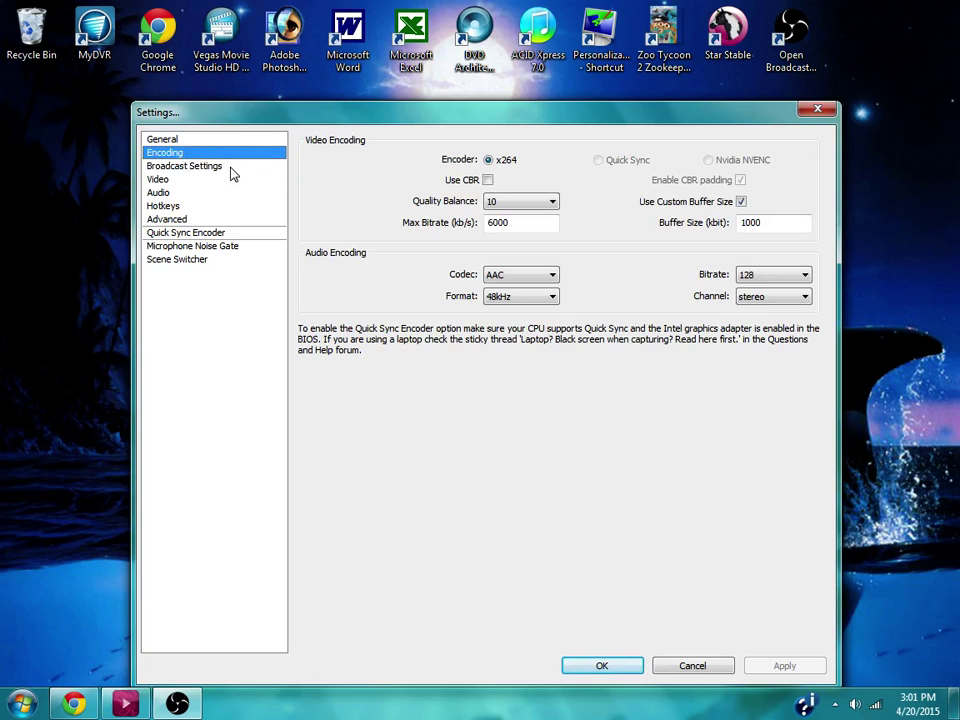
click(230, 167)
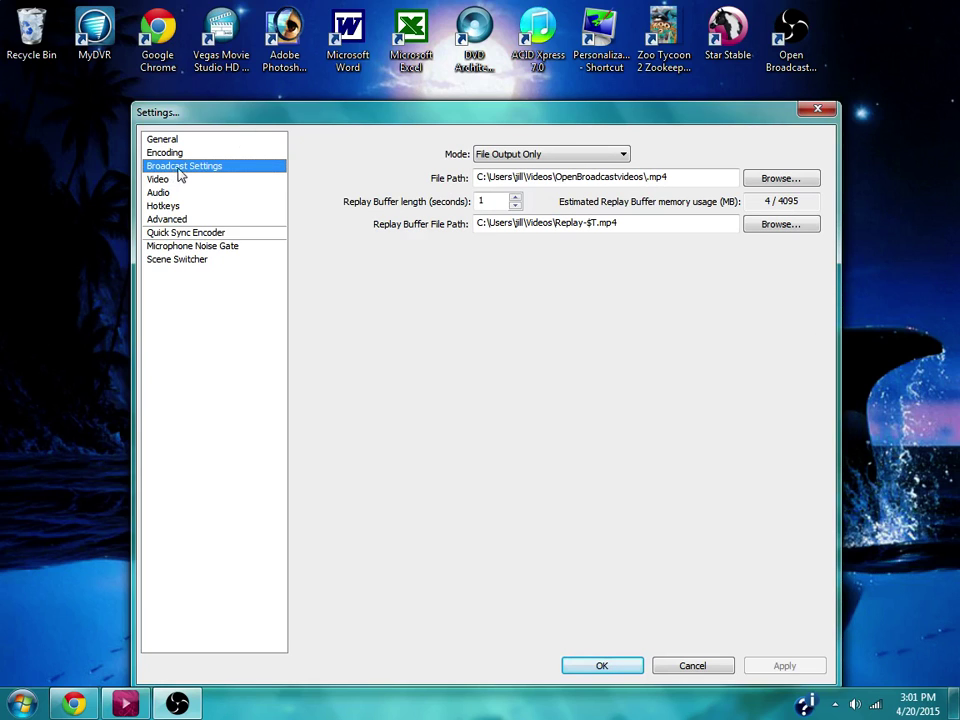
Switch the output mode to Live Stream and back to File Output Only.
click(527, 156)
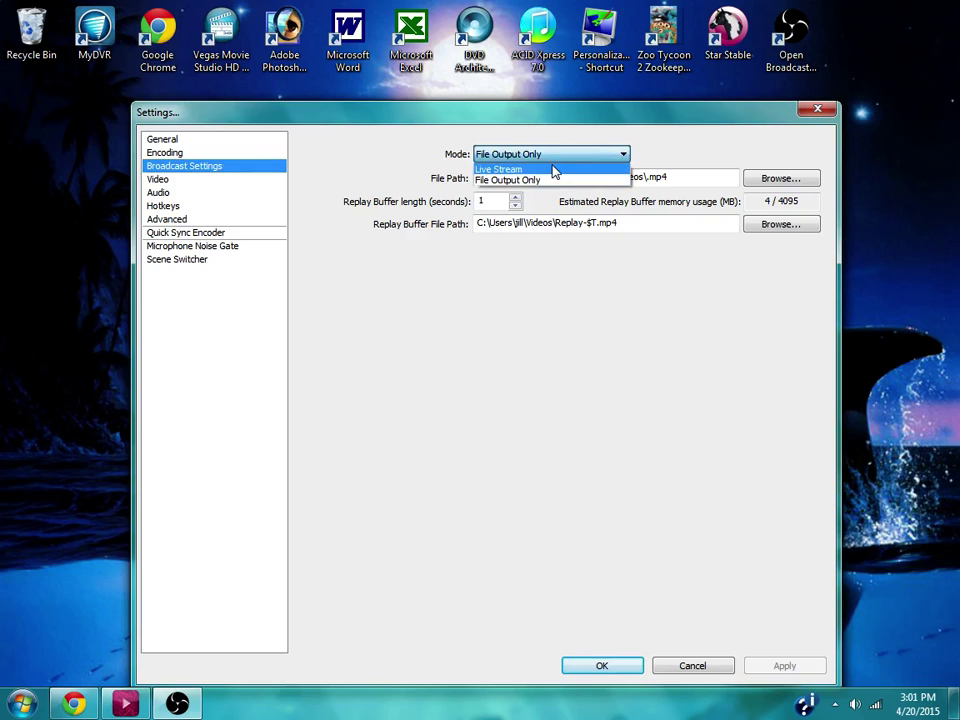
click(553, 168)
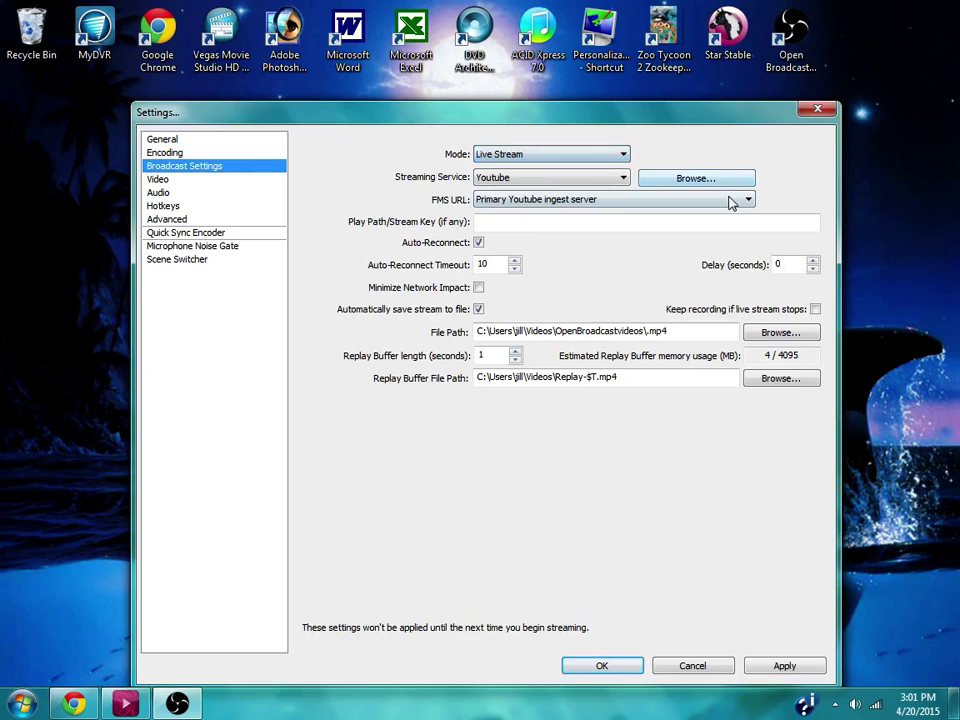
click(579, 156)
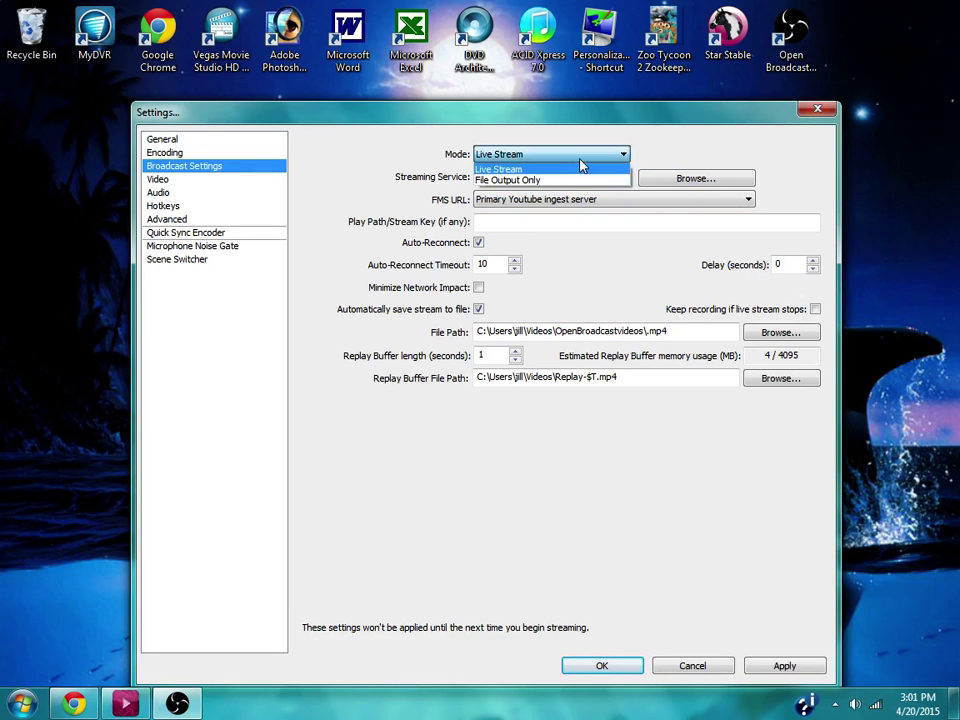
click(491, 181)
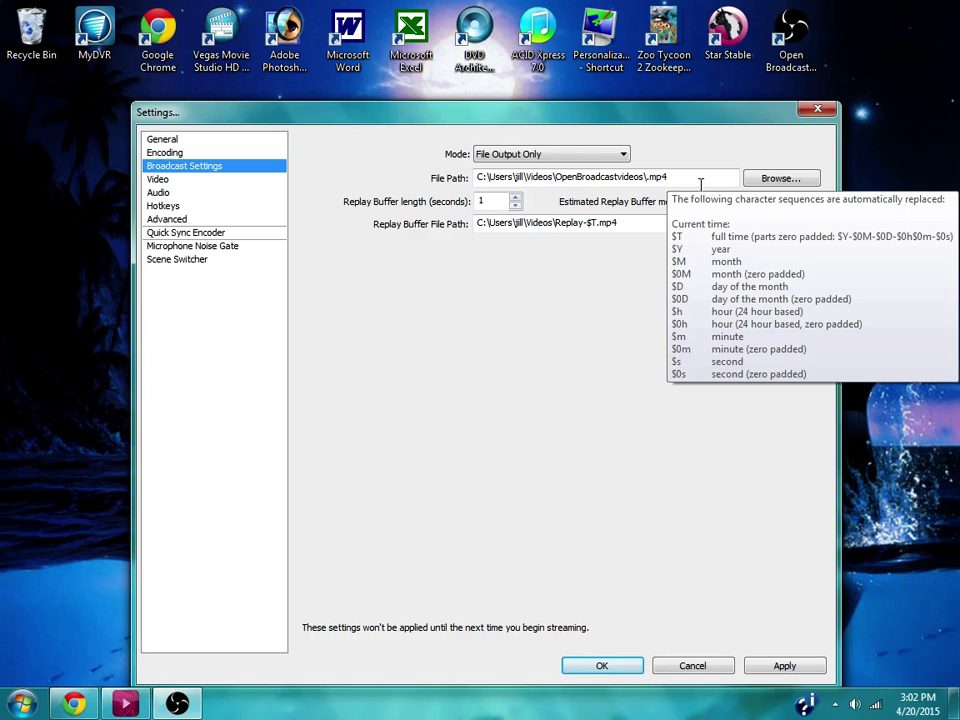
Edit the recording File Path so it ends with OpenBroadcastvideos\.mp4.
click(699, 181)
drag(699, 181, 647, 165)
click(558, 178)
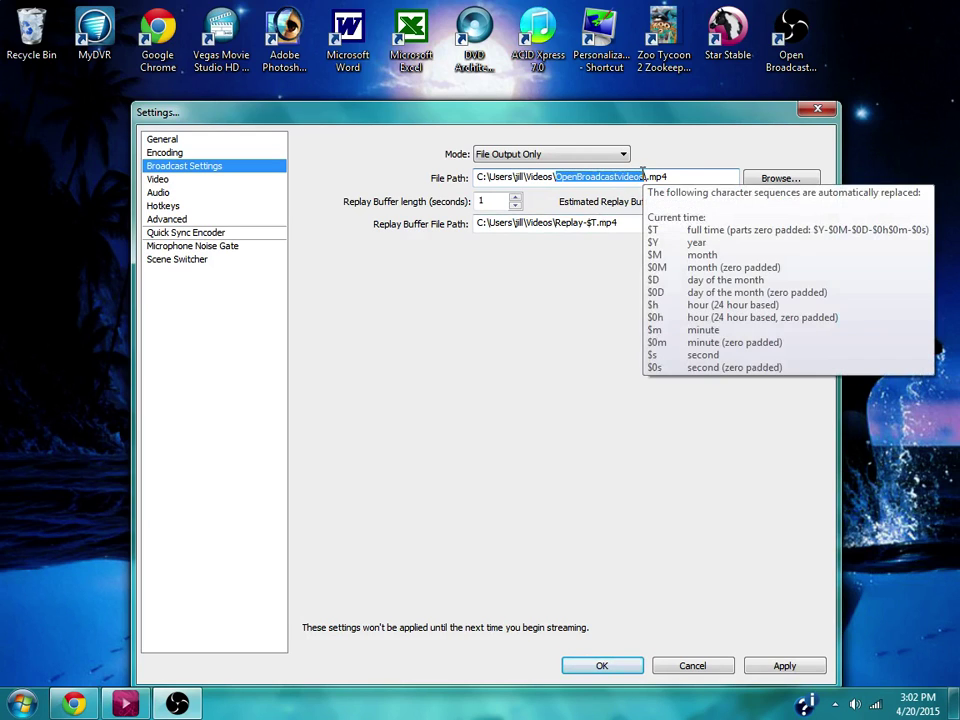
click(666, 177)
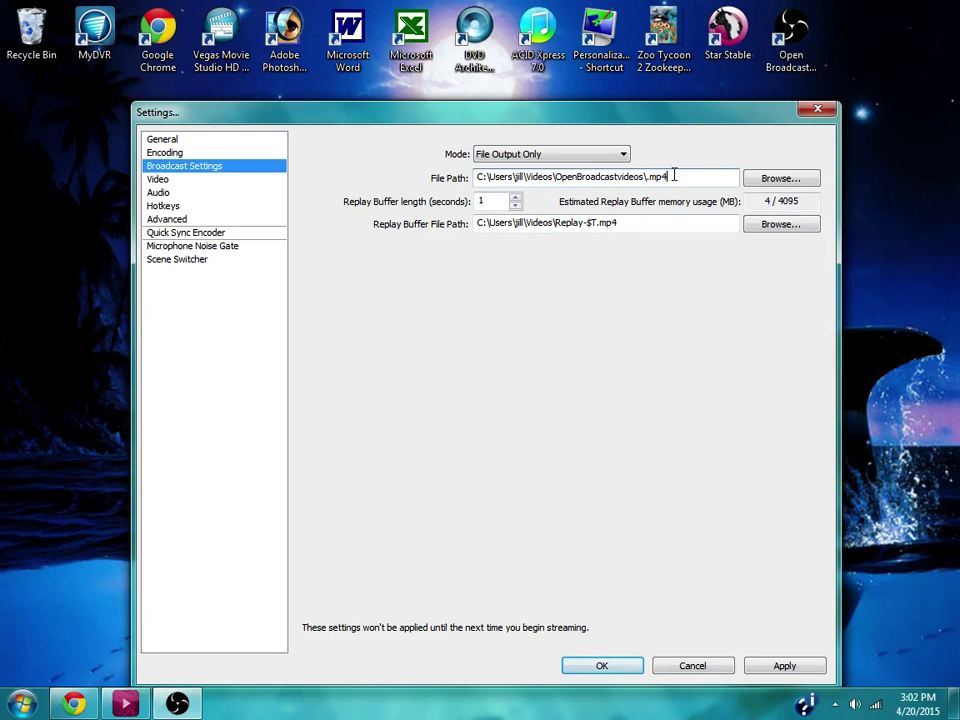
mouse_move(643, 177)
mouse_down()
mouse_move(683, 176)
mouse_move(645, 177)
mouse_up()
text(\.mp4)
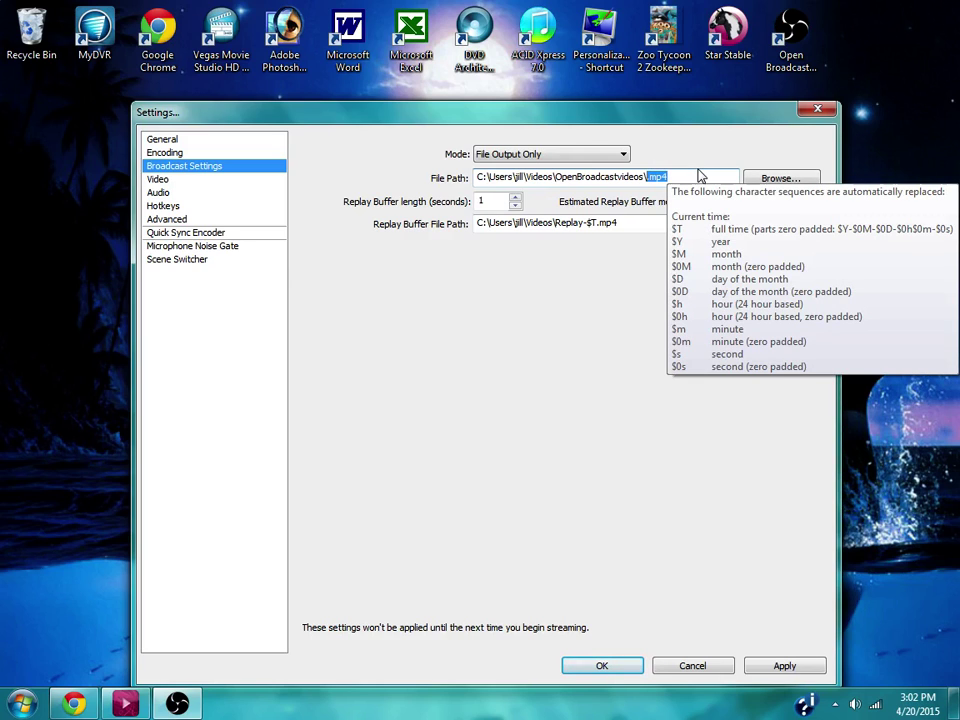
Inspect the $T.mp4 replay buffer path, leaving it unchanged.
drag(587, 222, 620, 222)
click(633, 222)
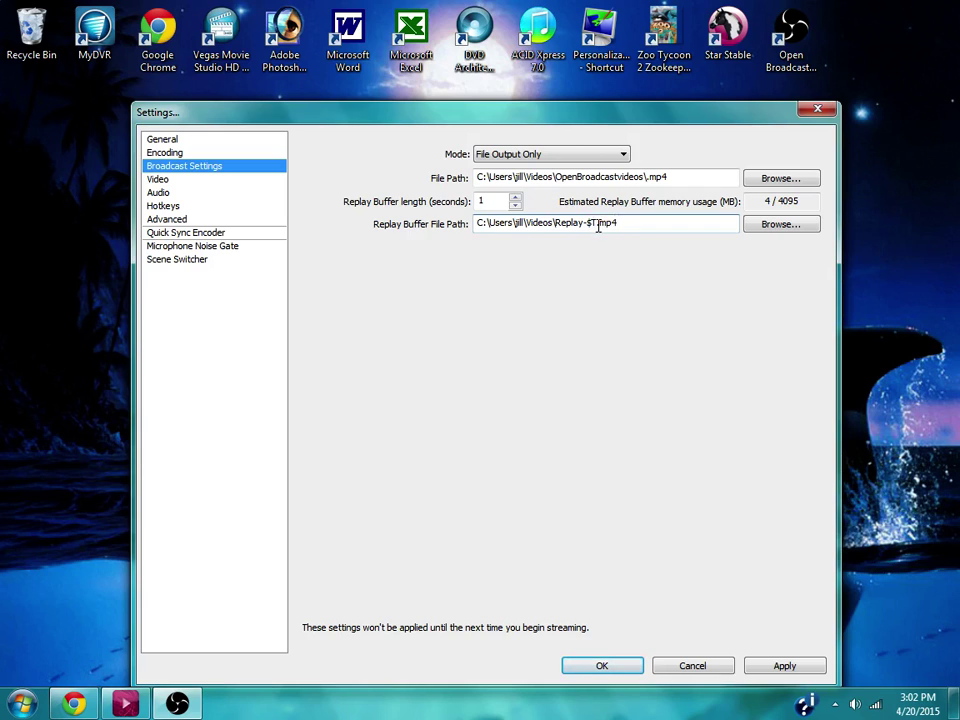
drag(635, 222, 598, 223)
click(662, 225)
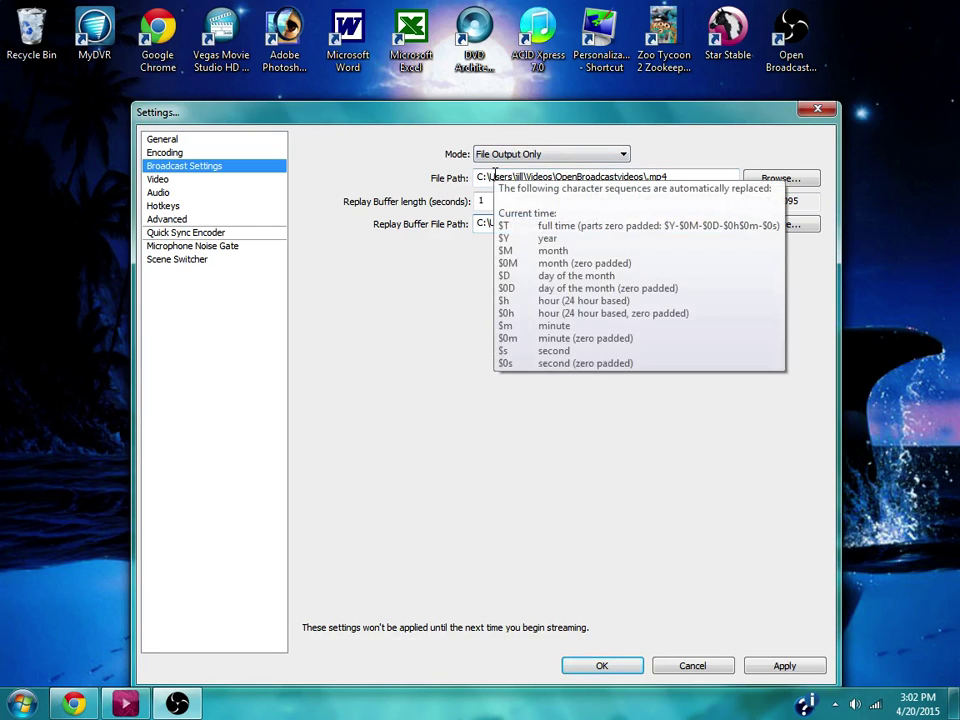
Go to the Audio page, declining to save the pending broadcast changes.
click(173, 196)
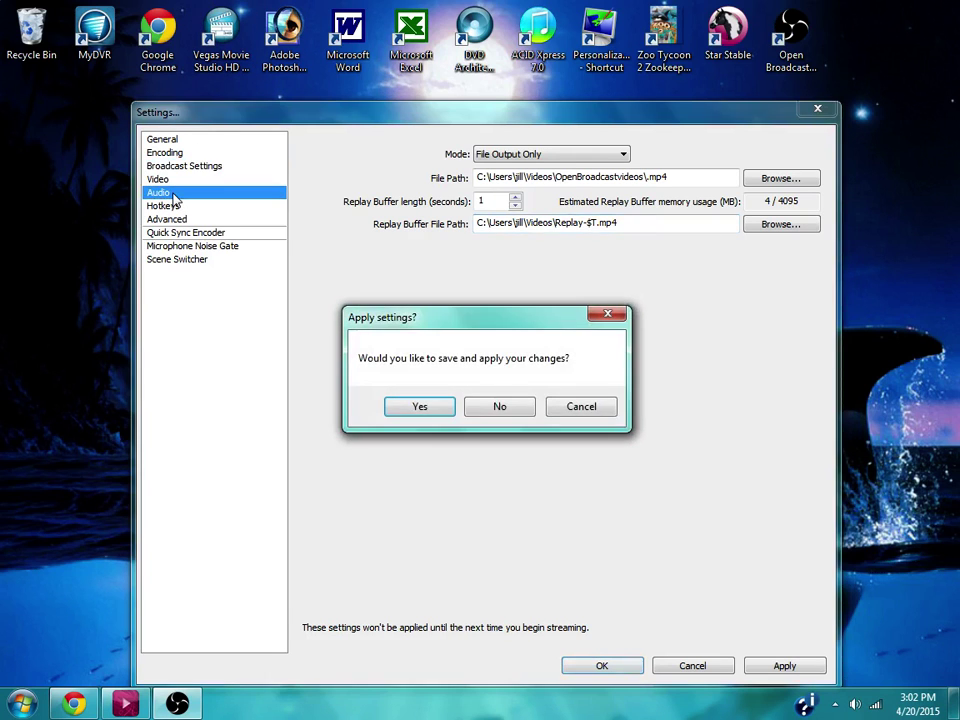
click(579, 412)
click(160, 194)
key(n)
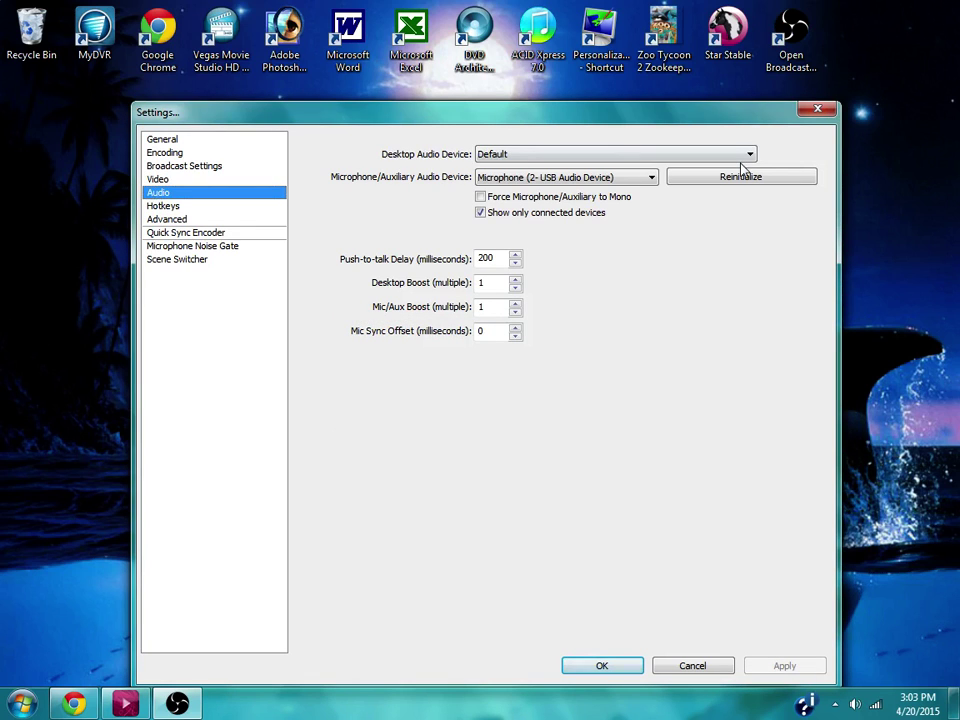
Confirm the microphone stays the USB Audio Device, then move on to Encoding.
click(625, 178)
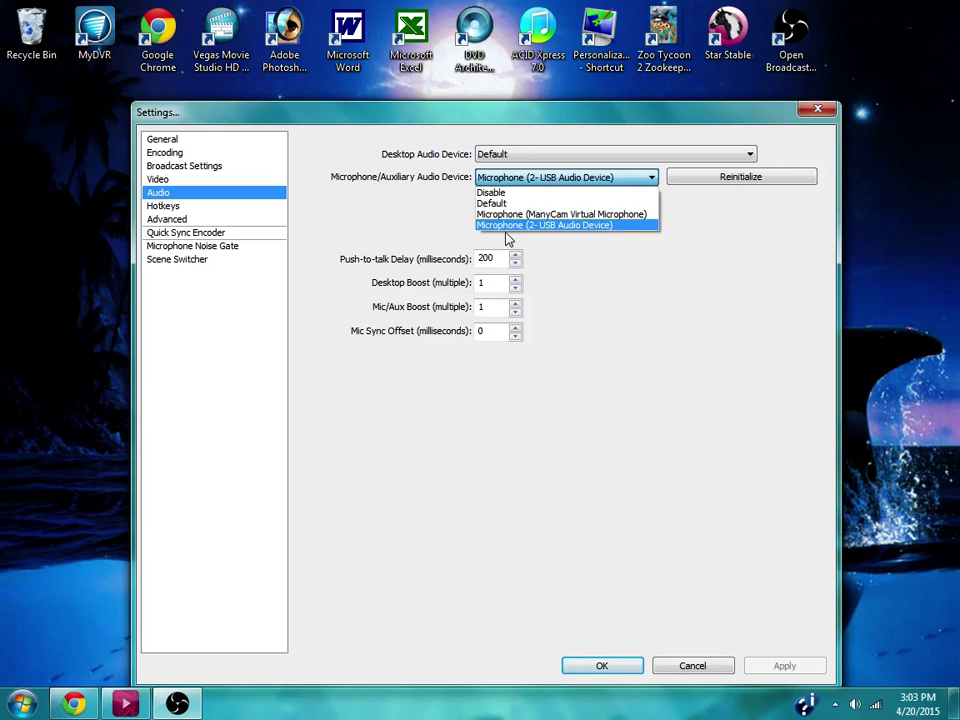
click(724, 270)
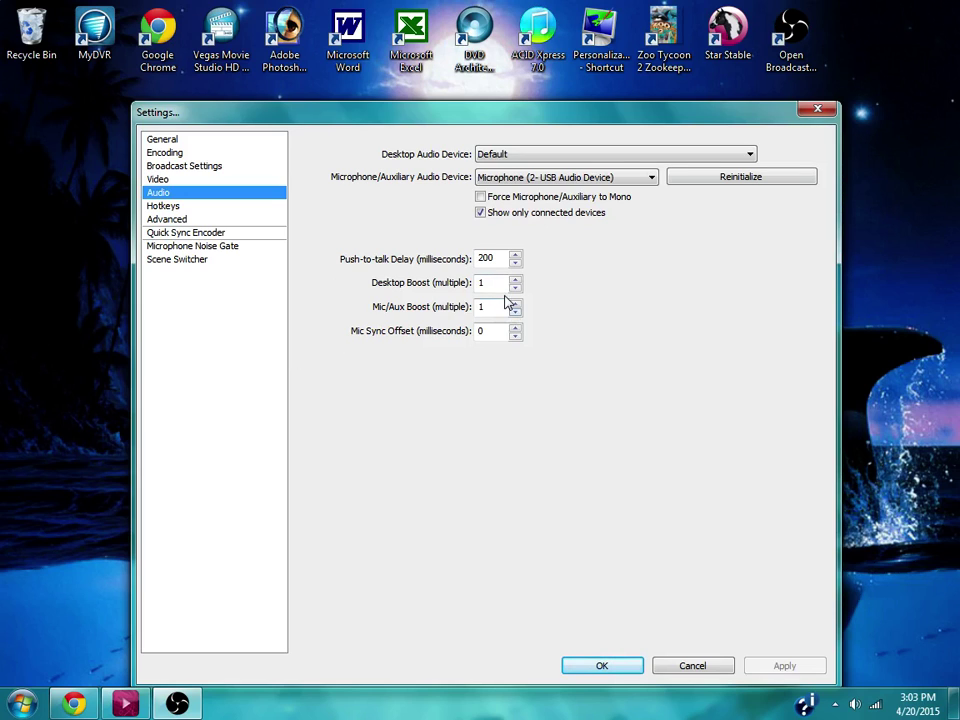
click(160, 152)
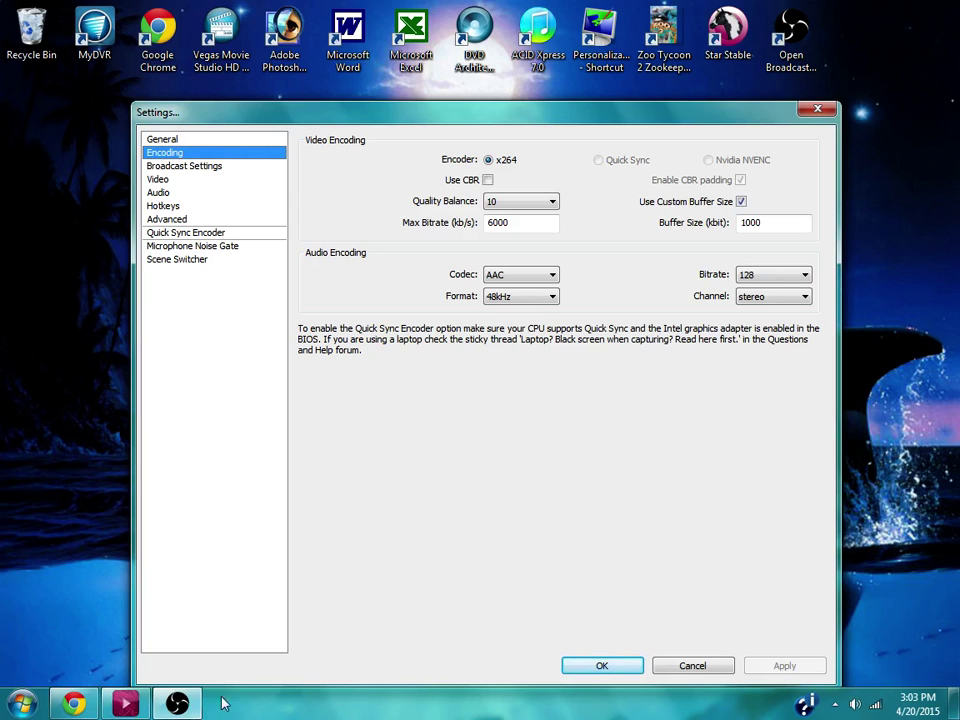
mouse_move(122, 705)
click(487, 181)
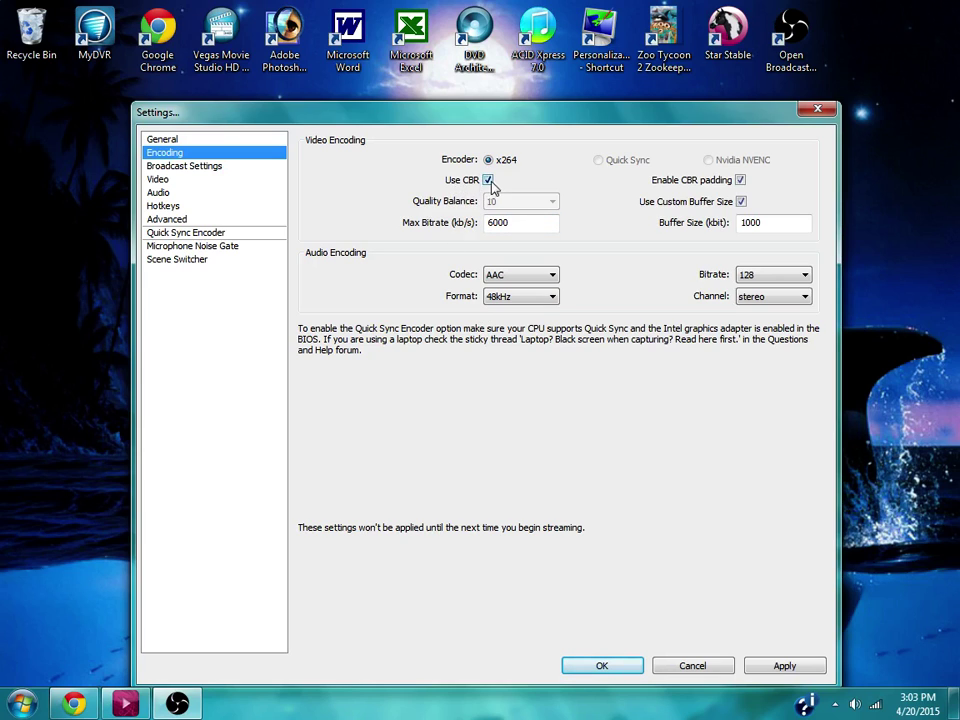
click(488, 182)
click(507, 203)
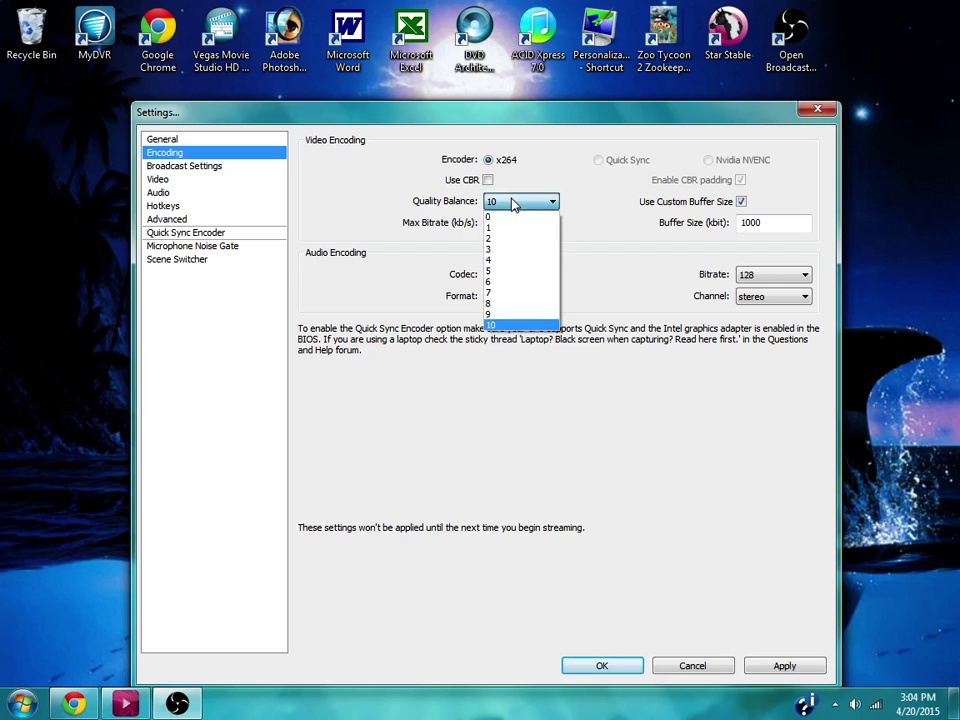
click(395, 228)
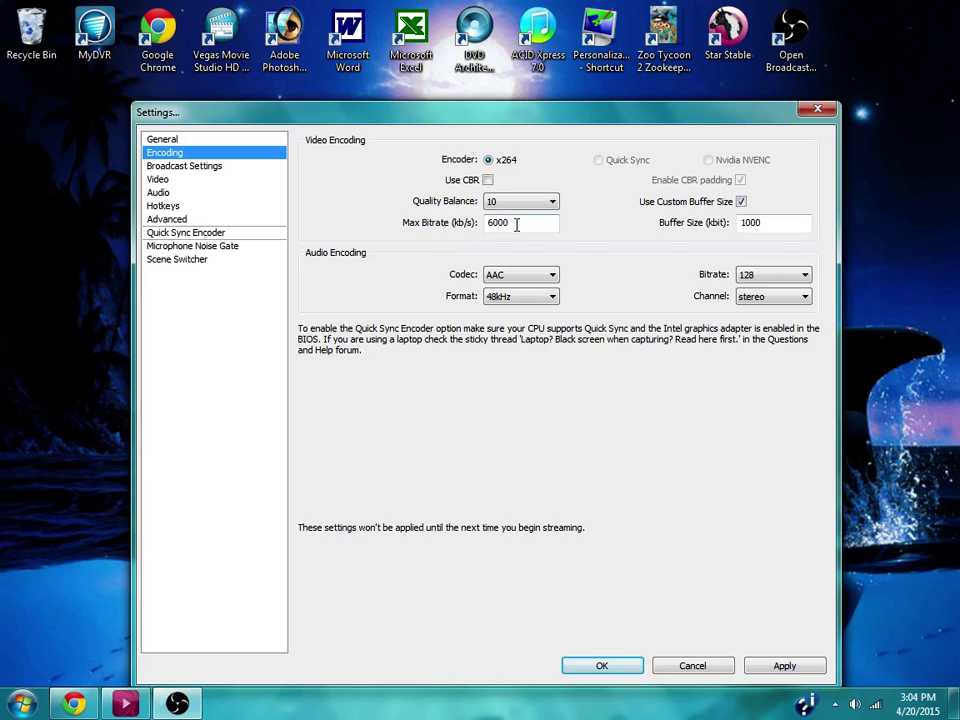
mouse_move(531, 222)
mouse_move(489, 224)
double_click(520, 222)
click(521, 222)
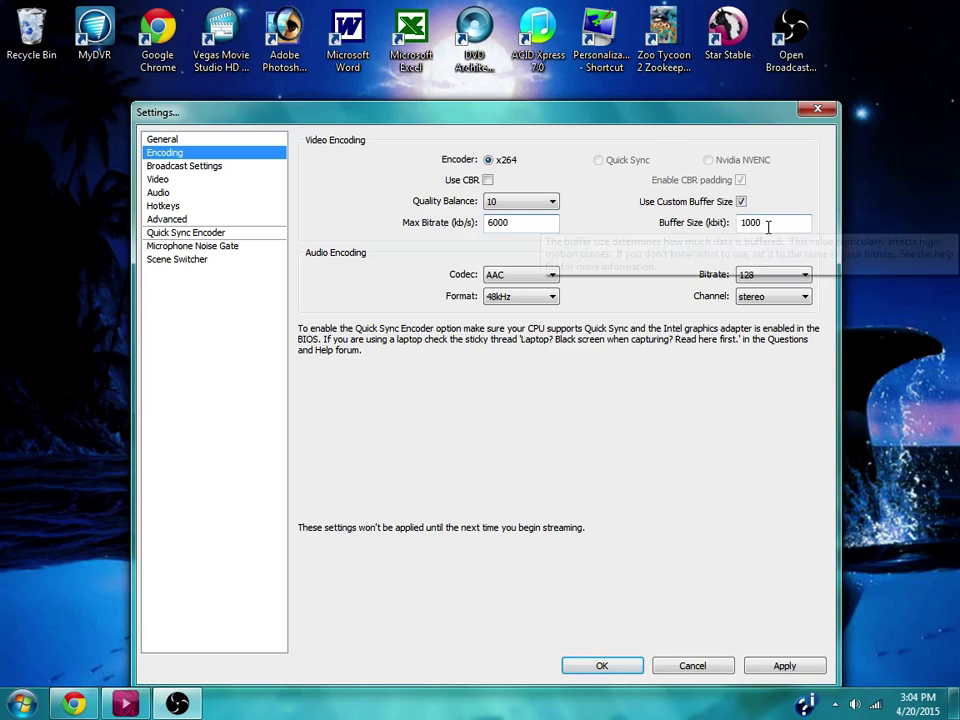
drag(769, 222, 763, 222)
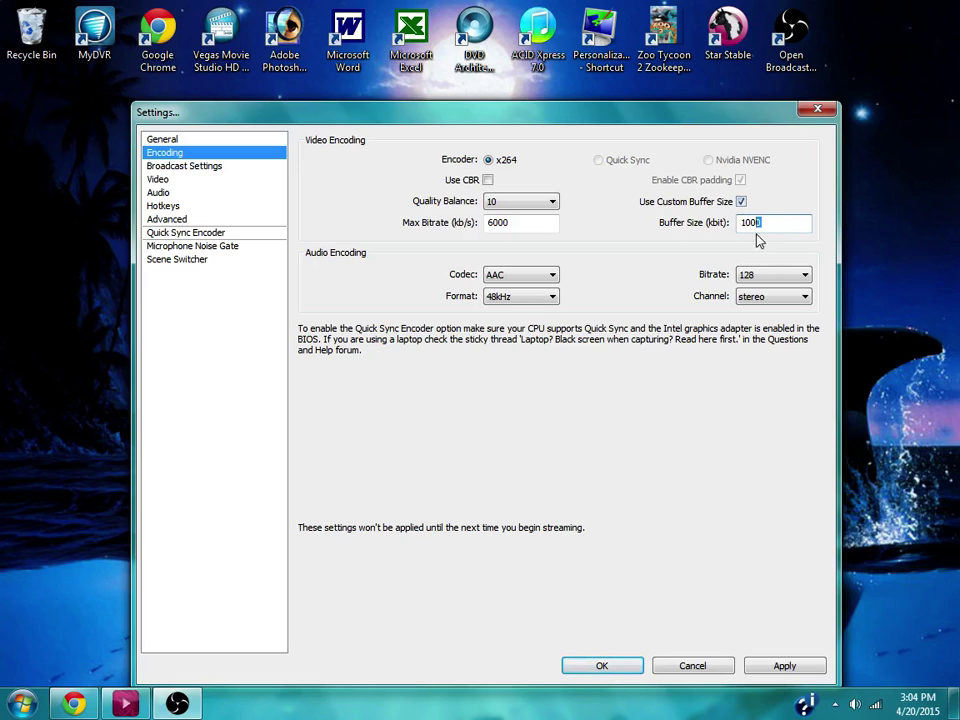
double_click(752, 222)
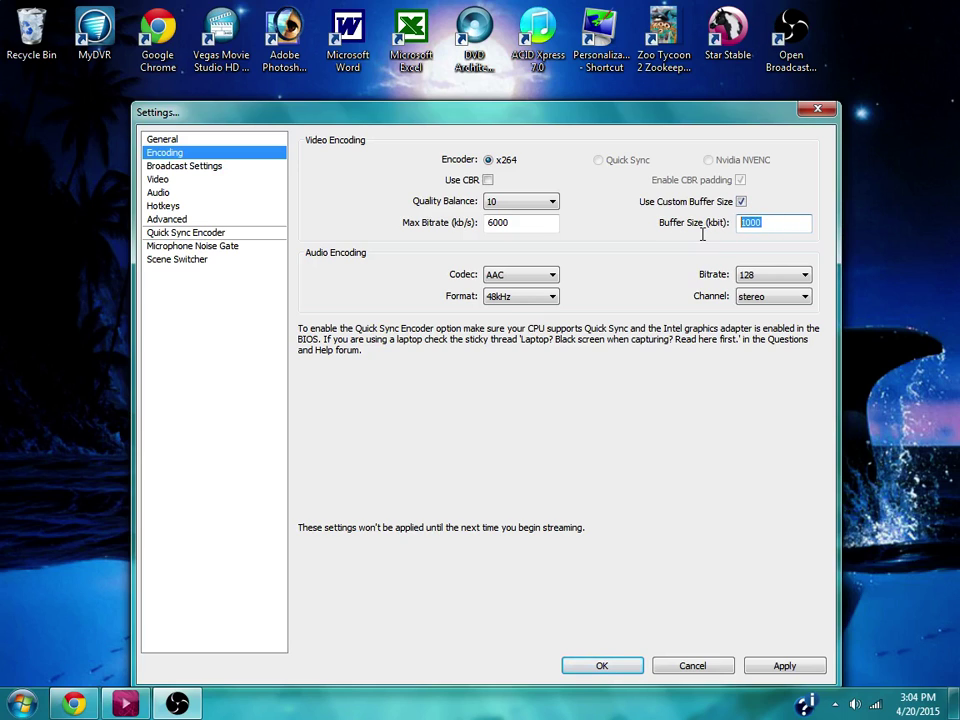
click(806, 225)
Browse the settings pages without applying changes, then close the Settings window.
click(172, 258)
click(505, 411)
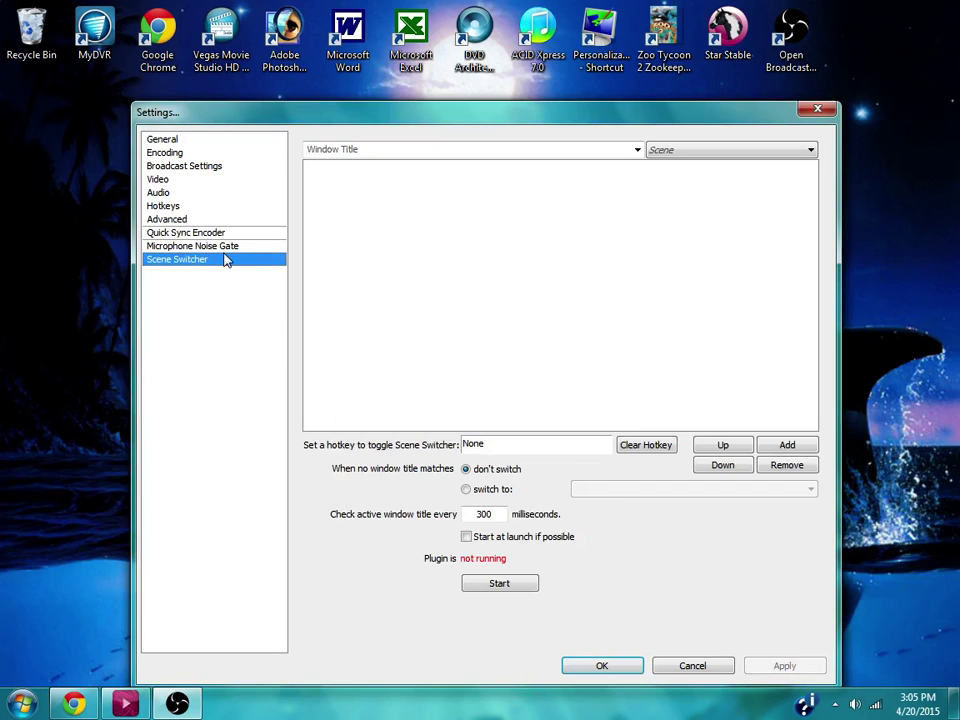
click(200, 245)
click(188, 232)
click(180, 218)
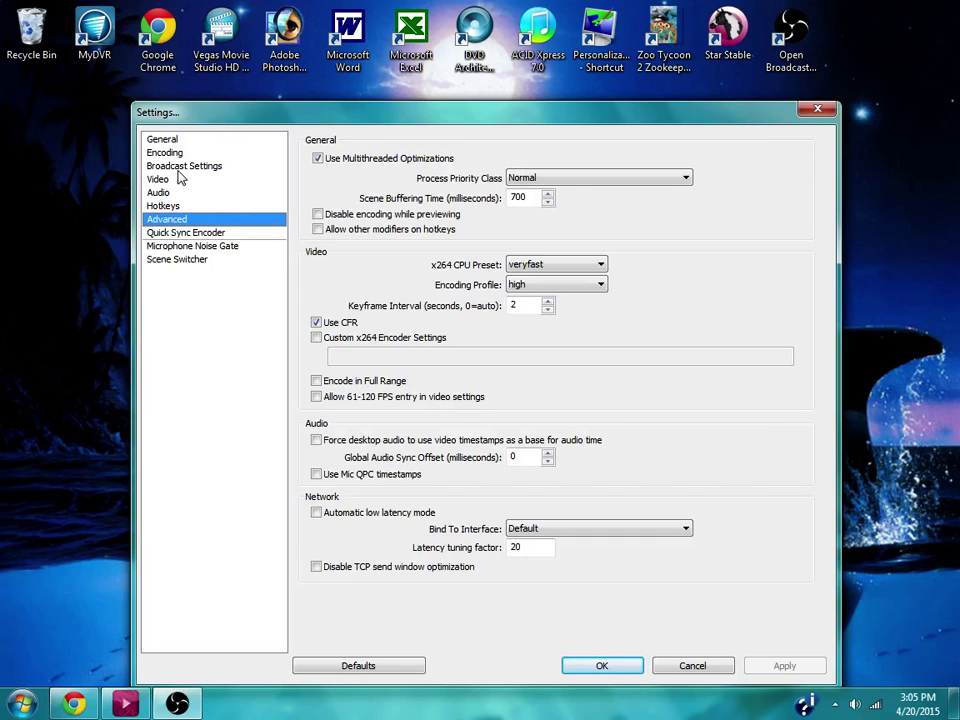
click(177, 180)
click(172, 206)
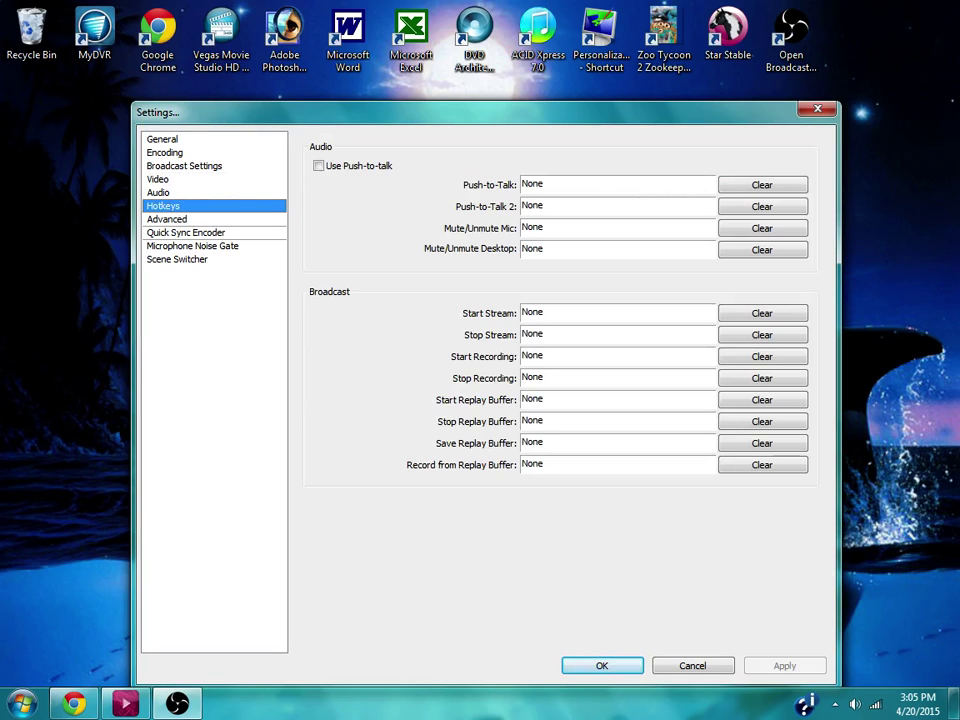
click(168, 192)
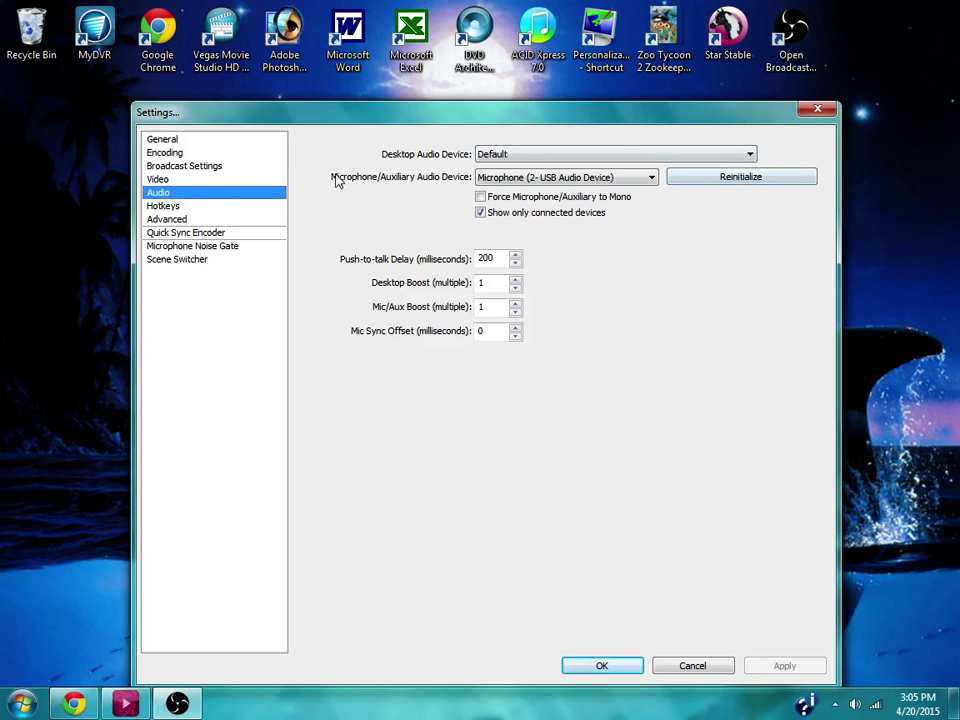
click(172, 179)
click(170, 152)
click(272, 140)
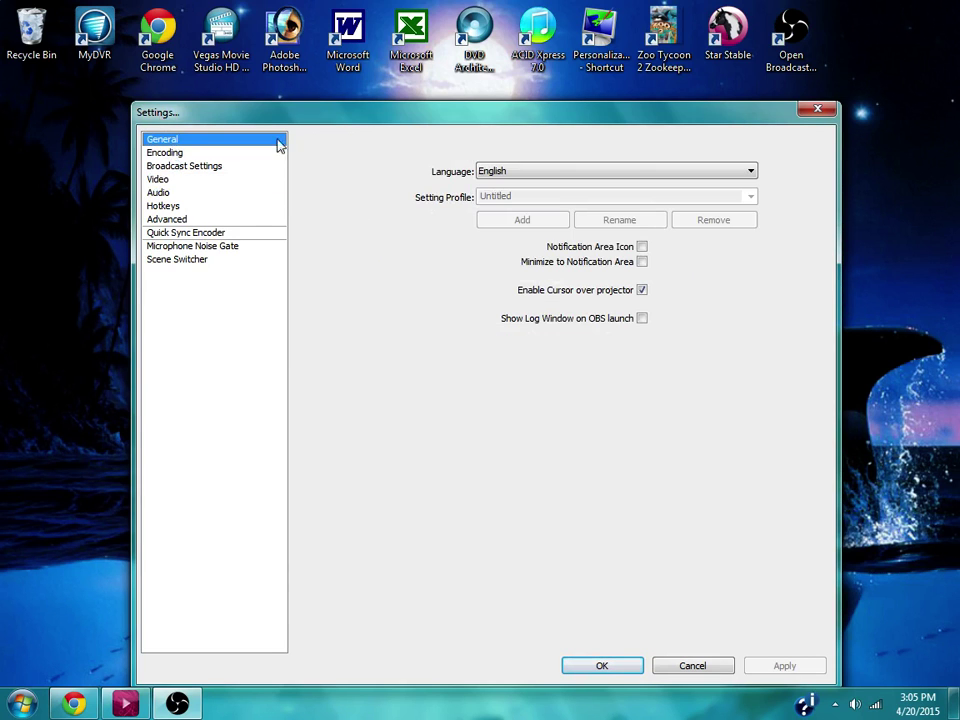
click(817, 108)
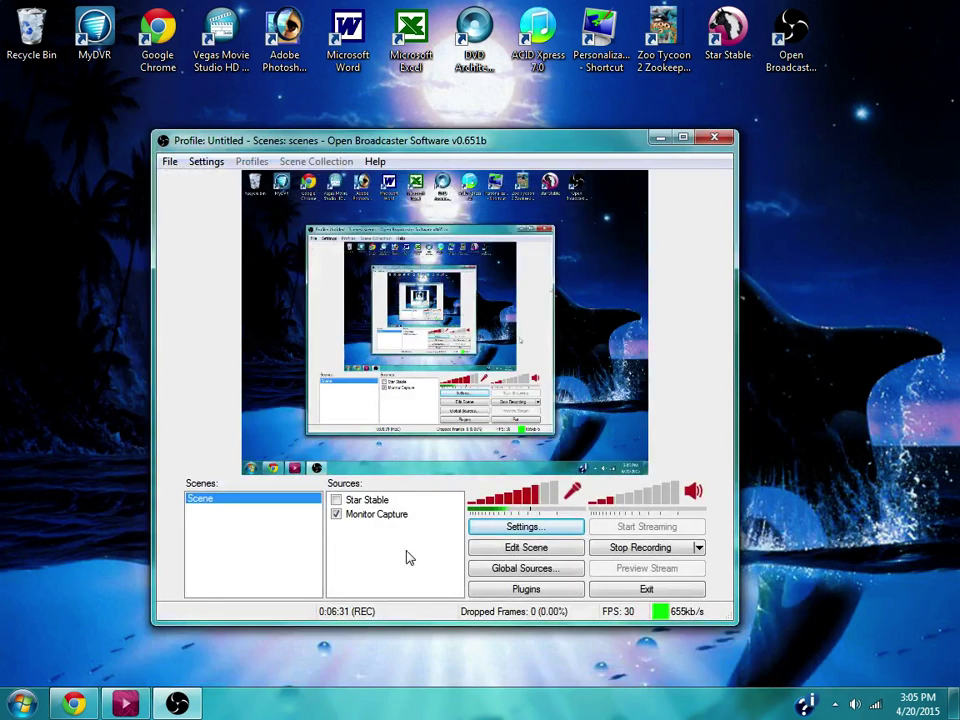
Enable the Star Stable capture source and bring up the game's Main Menu with Escape.
click(336, 500)
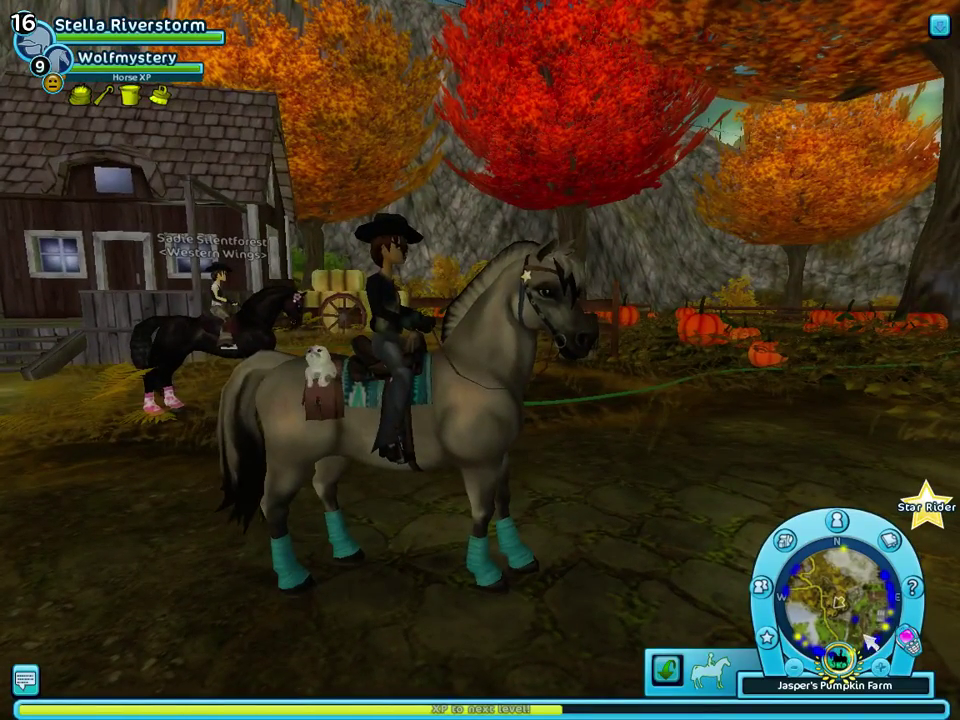
key(Escape)
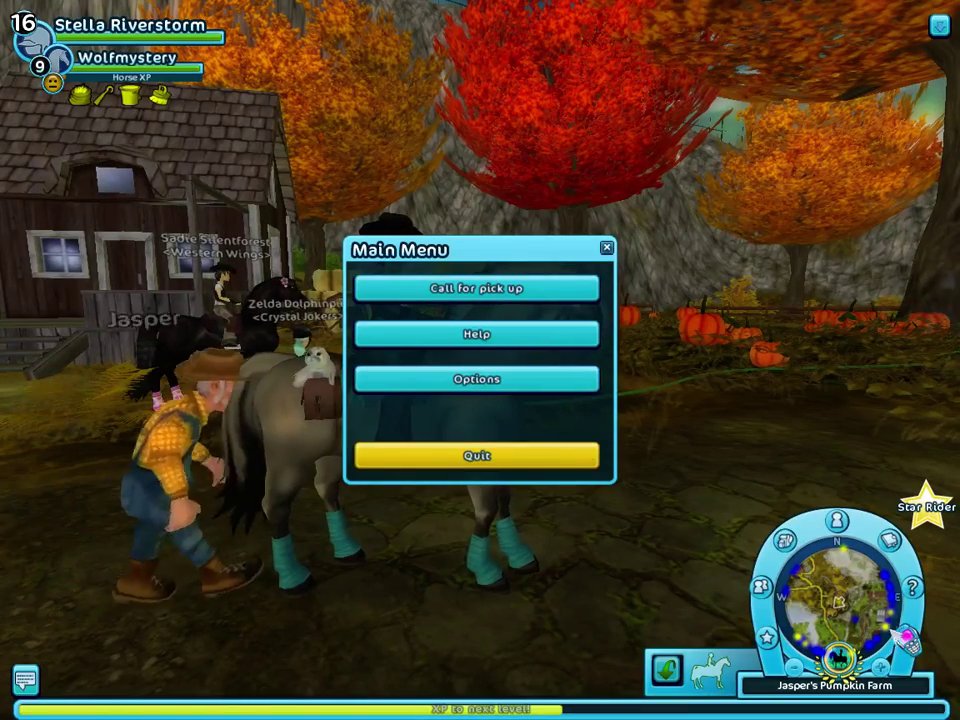
Set the game's Master Volume to about half under Options > Audio, then close settings.
click(432, 382)
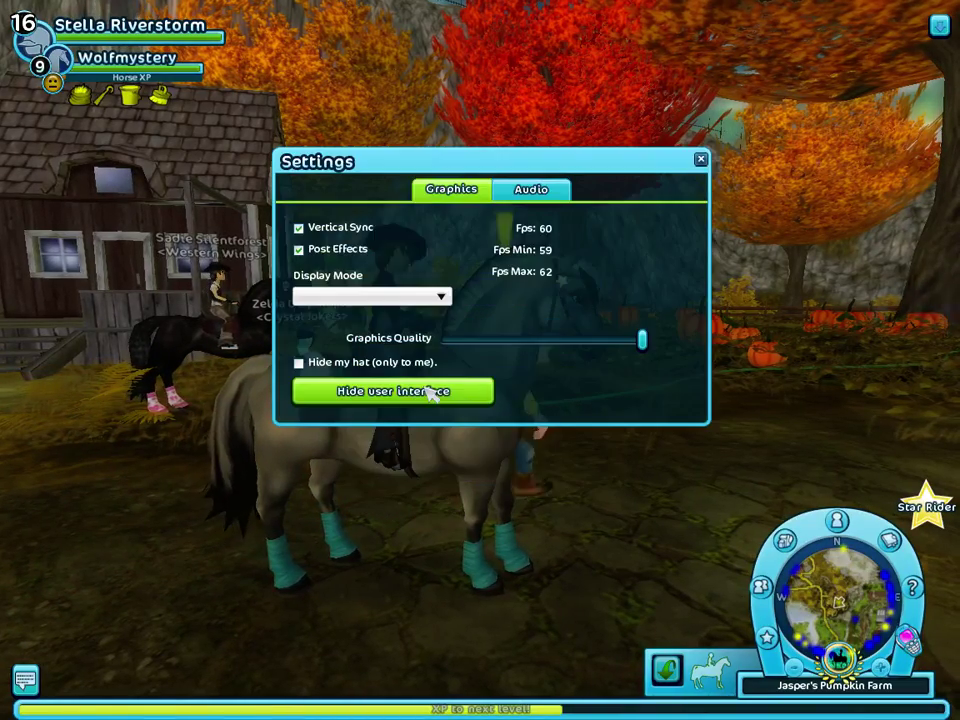
click(548, 193)
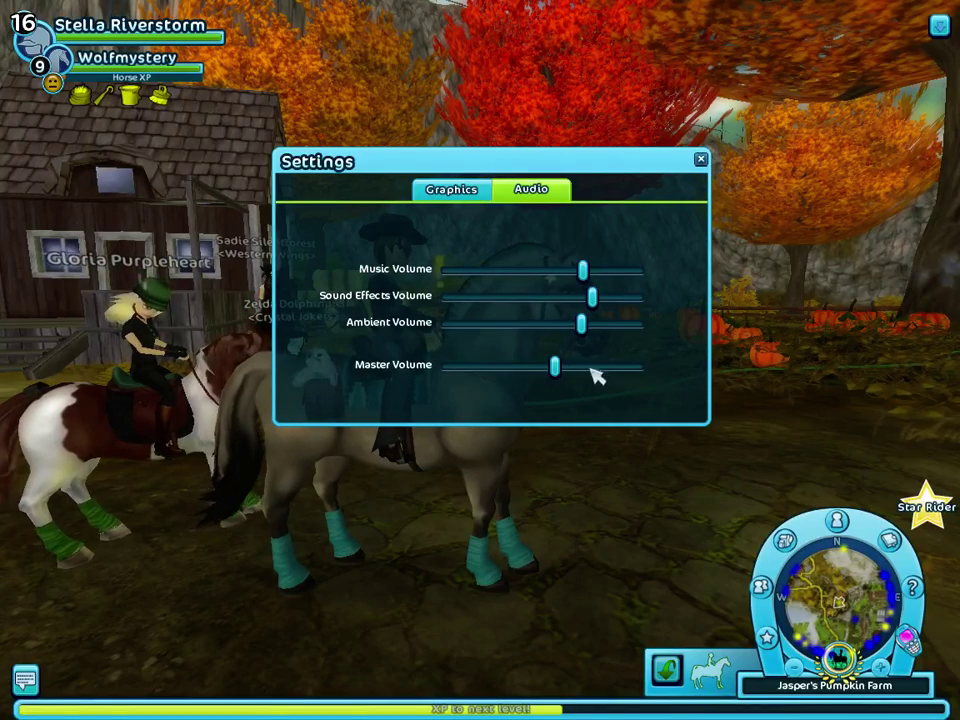
mouse_move(555, 366)
mouse_down()
mouse_move(576, 367)
mouse_move(559, 367)
mouse_up()
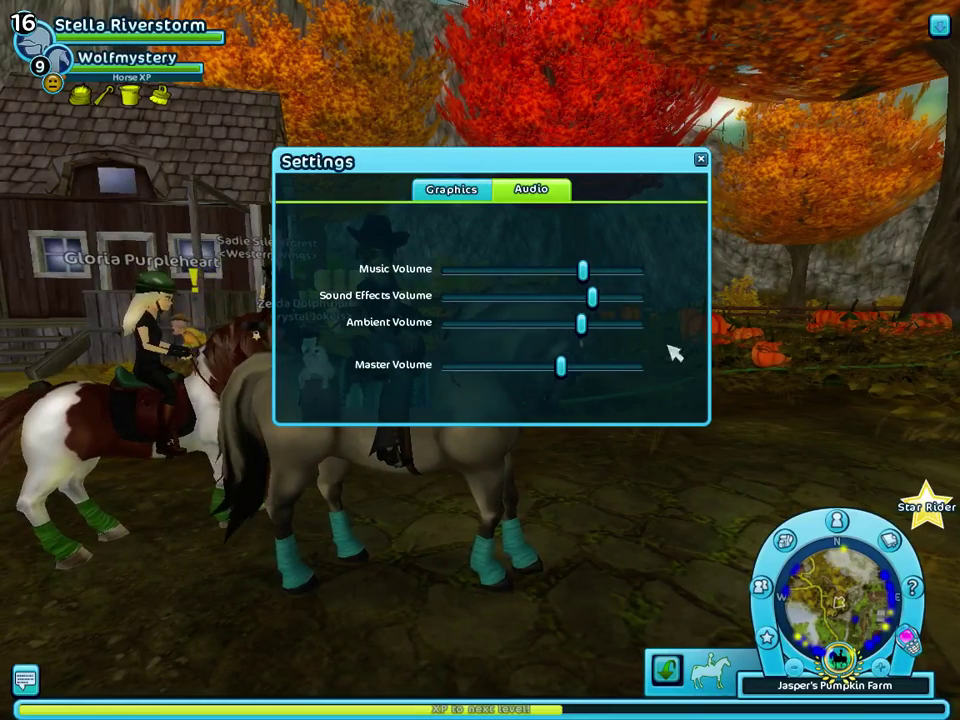
mouse_move(564, 371)
mouse_down()
mouse_move(429, 364)
mouse_move(557, 367)
mouse_up()
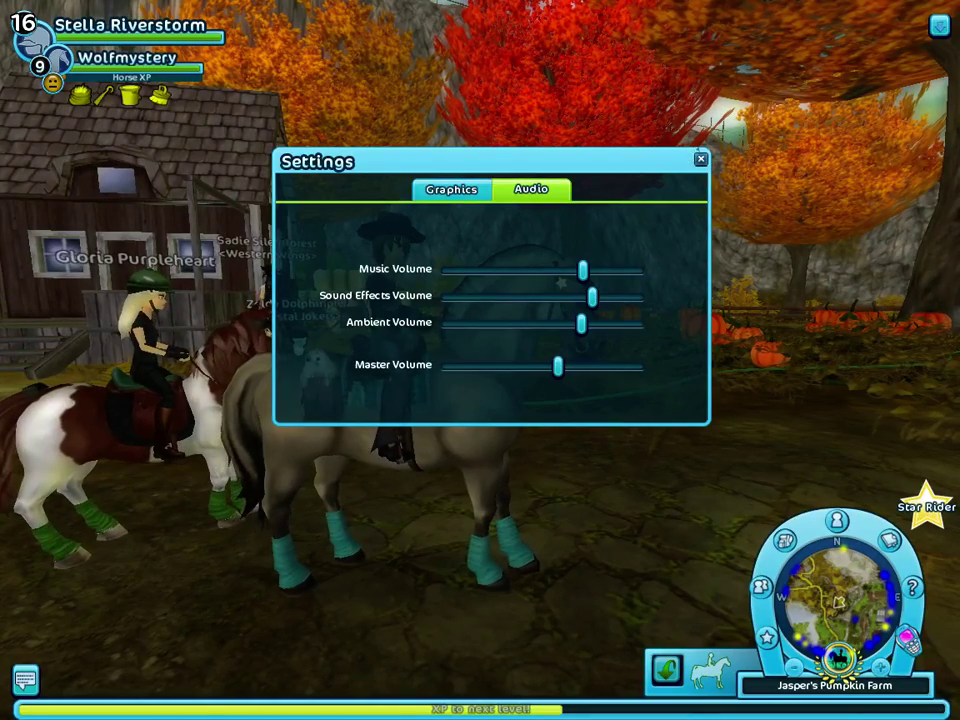
click(701, 160)
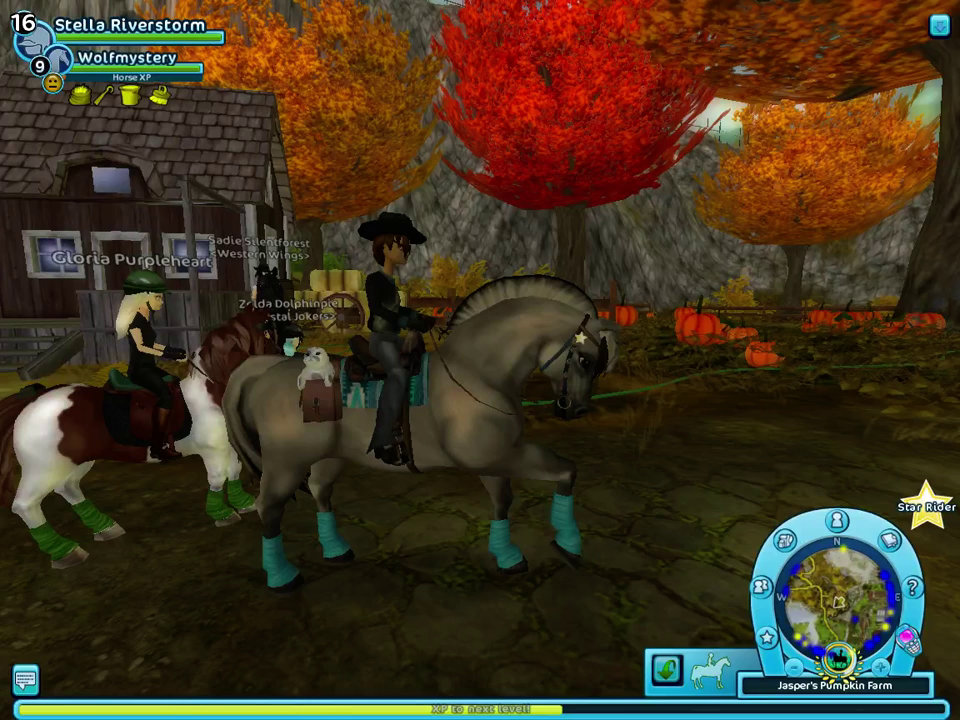
Alt-Tab back to OBS and switch off the Star Stable source.
key(alt+Tab)
click(336, 500)
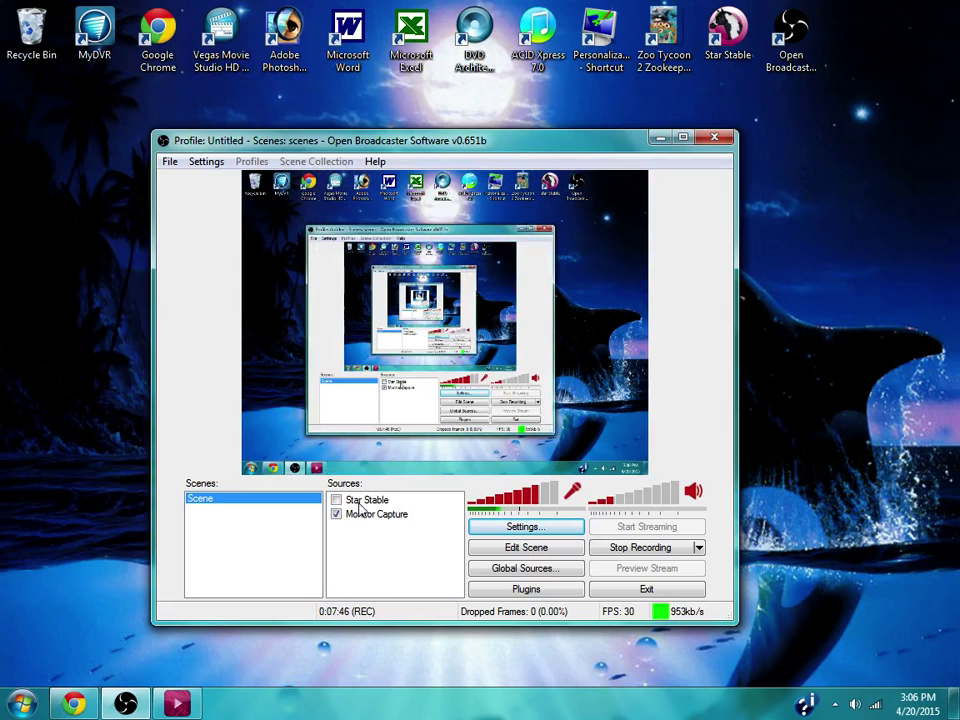